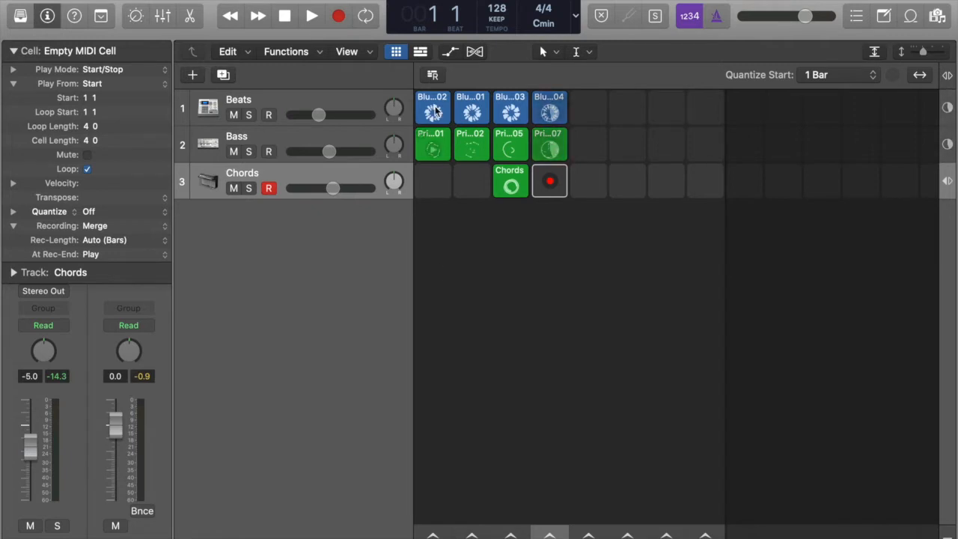
Show the Tracks area timeline instead of the Live Loops grid, look along its bars, and return to the grid.
{"action": "left_click", "coordinate": [422, 52]}
{"action": "left_click", "coordinate": [396, 52]}
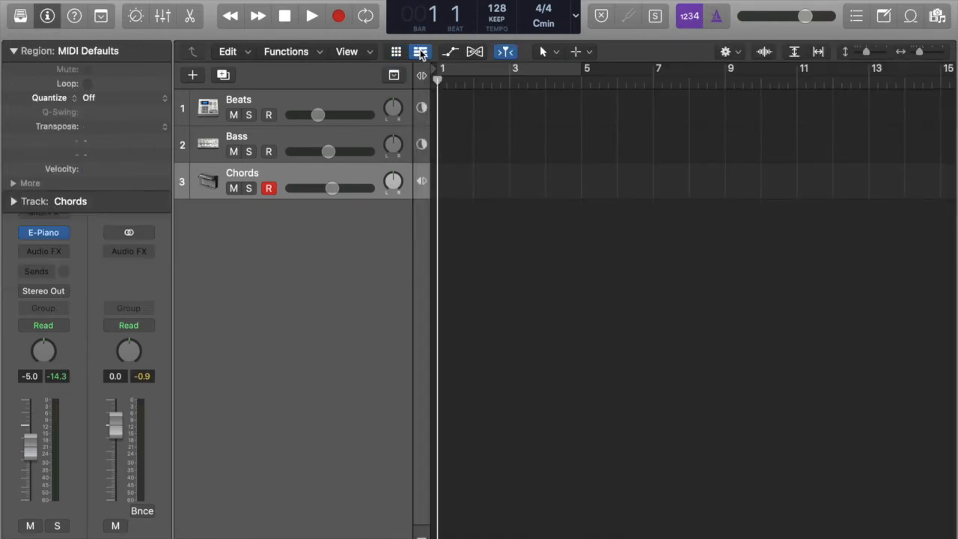
{"action": "scroll", "coordinate": [483, 105], "scroll_direction": "right", "scroll_amount": 4}
{"action": "scroll", "coordinate": [484, 102], "scroll_direction": "right", "scroll_amount": 8}
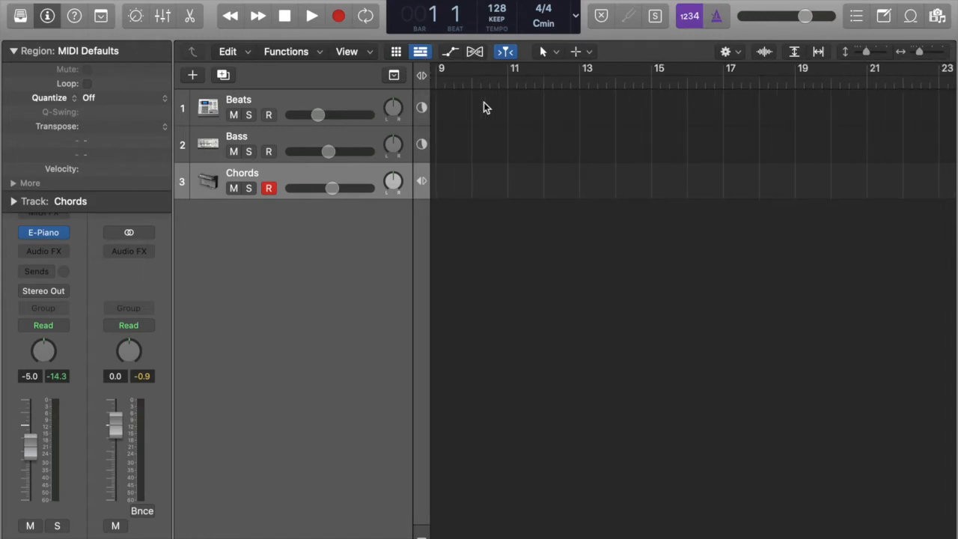
{"action": "scroll", "coordinate": [484, 102], "scroll_direction": "left", "scroll_amount": 12}
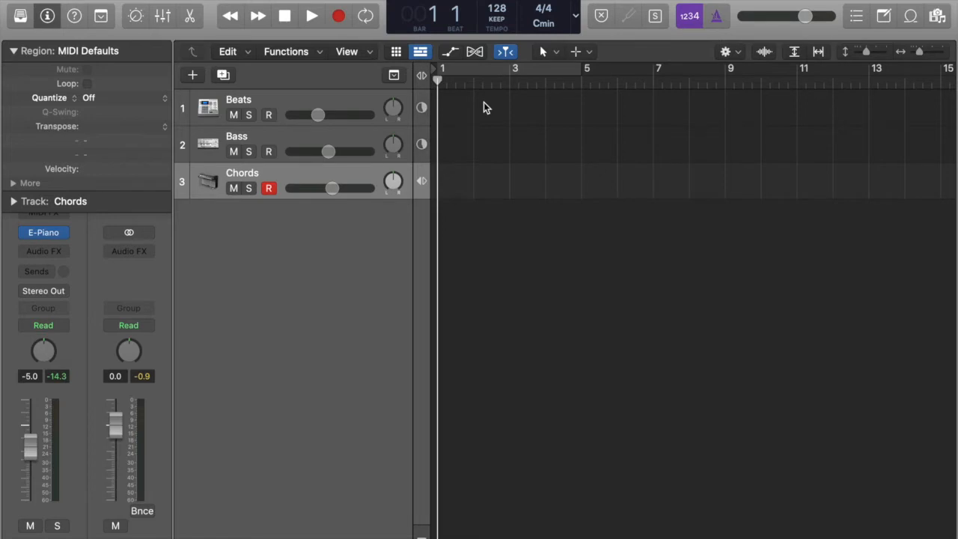
{"action": "left_click", "coordinate": [397, 51]}
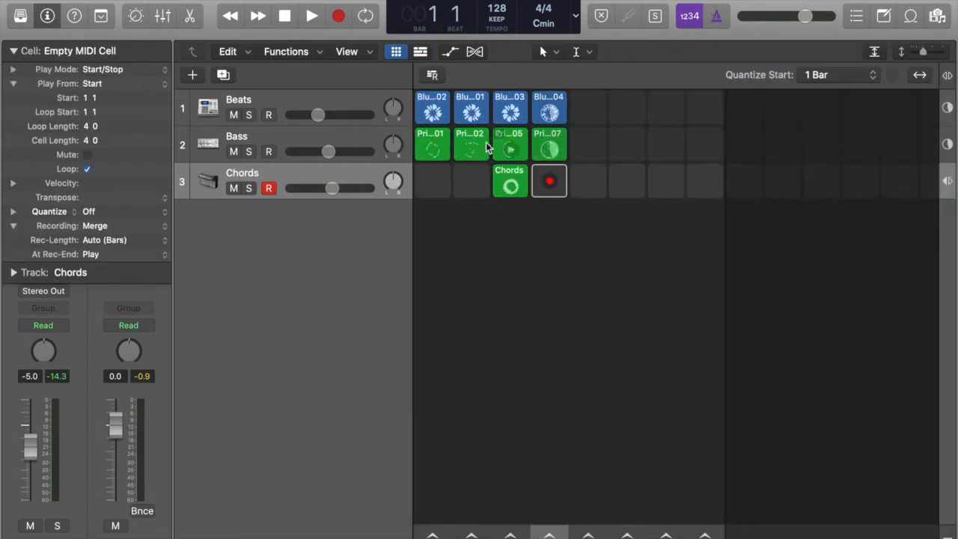
Alternate between the Live Loops grid and the Tracks area, view both side by side, and return to the grid alone.
{"action": "mouse_move", "coordinate": [468, 187]}
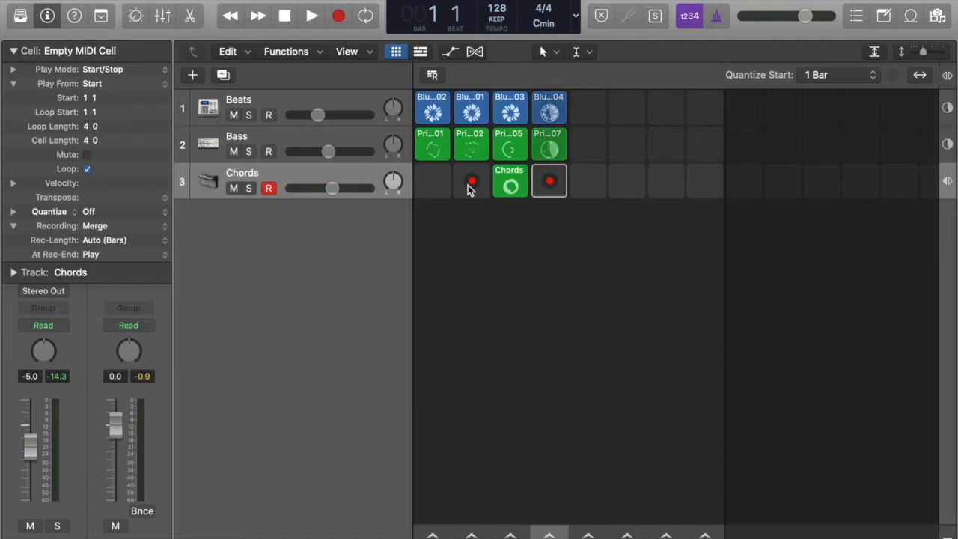
{"action": "key", "text": "alt+b"}
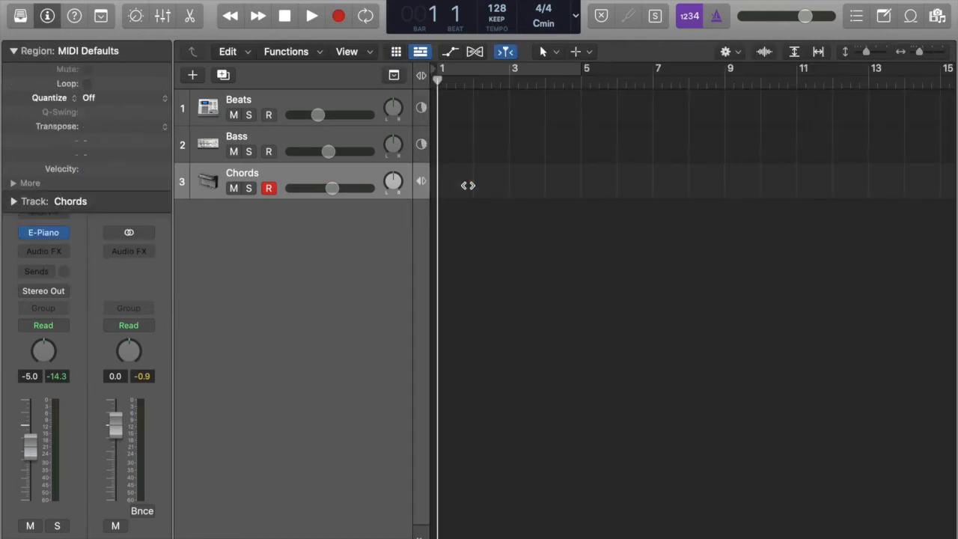
{"action": "key", "text": "alt+b"}
{"action": "key", "text": "alt+b"}
{"action": "key", "text": "alt+b"}
{"action": "key", "text": "alt+shift+b"}
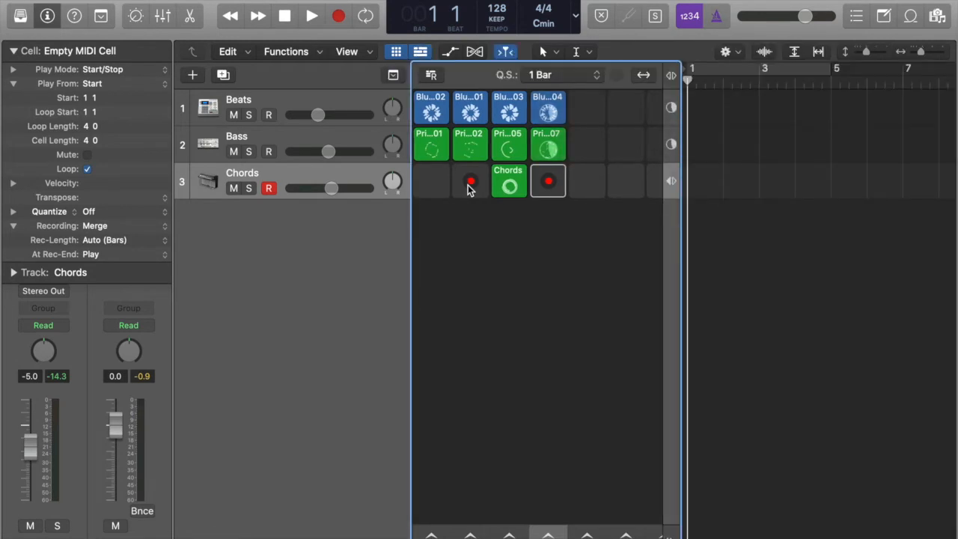
{"action": "key", "text": "alt+b"}
{"action": "key", "text": "alt+b"}
{"action": "key", "text": "alt+b"}
{"action": "key", "text": "alt+b"}
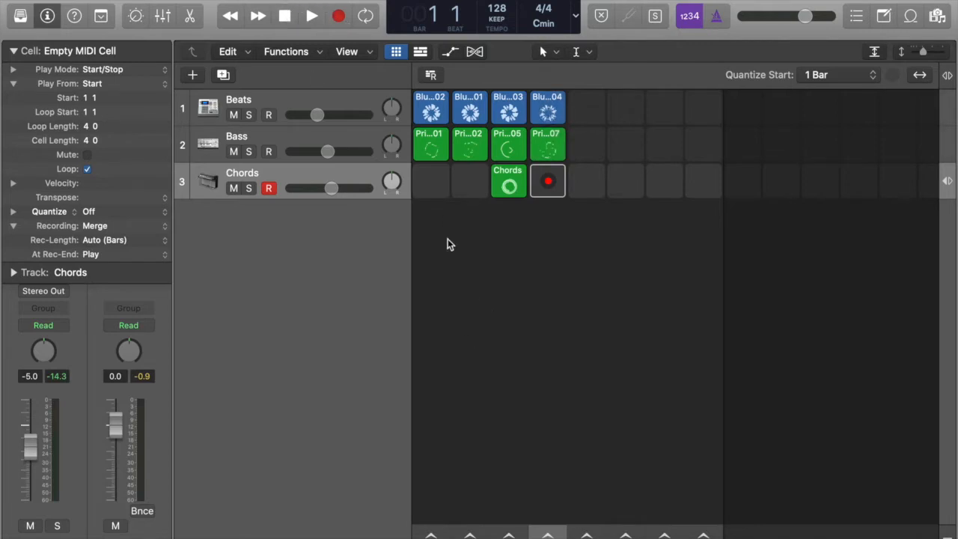
Play the first cell of the Beats track, stop that cell, and stop the project's playback.
{"action": "left_click", "coordinate": [428, 113]}
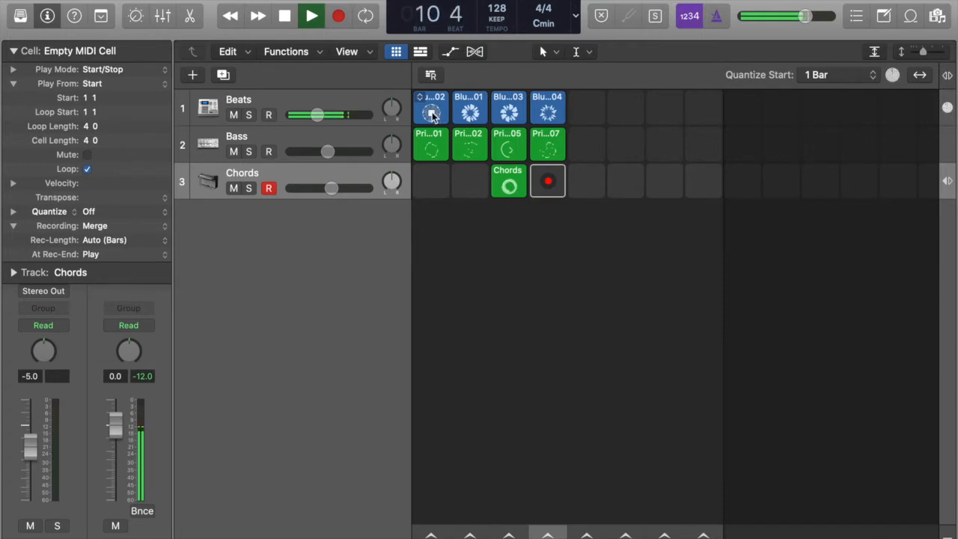
{"action": "left_click", "coordinate": [427, 113]}
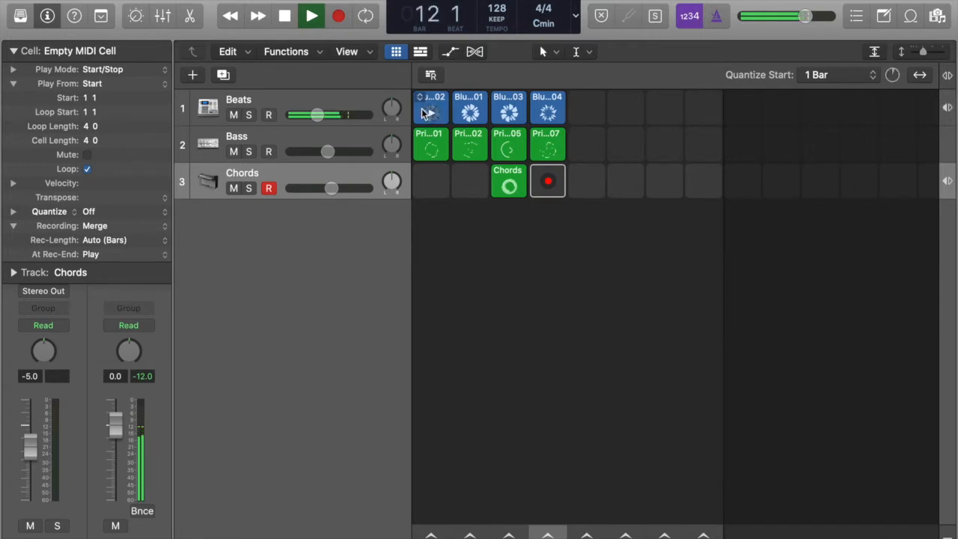
{"action": "left_click", "coordinate": [285, 17]}
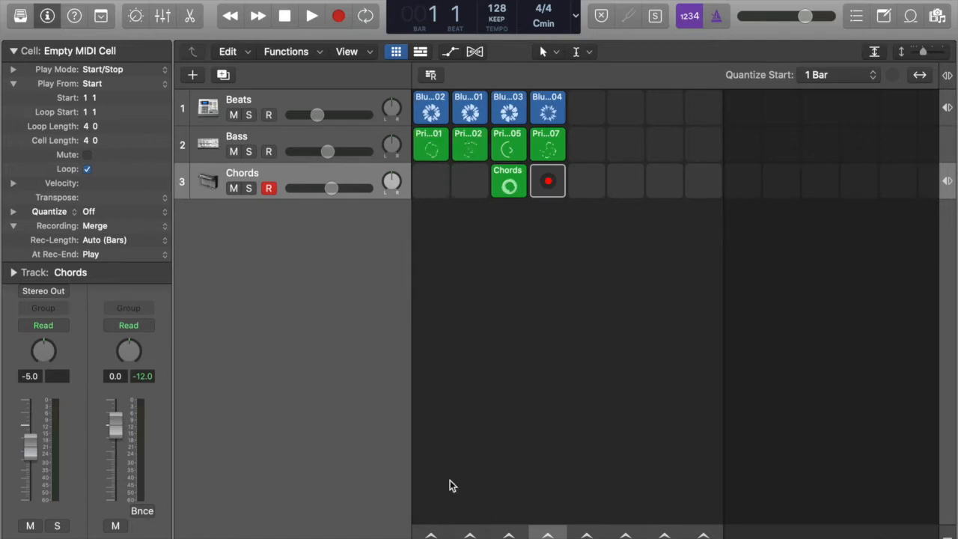
Launch the first, second and third Live Loops scenes in turn, triggering the first Bass cell before the third scene.
{"action": "left_click", "coordinate": [429, 534]}
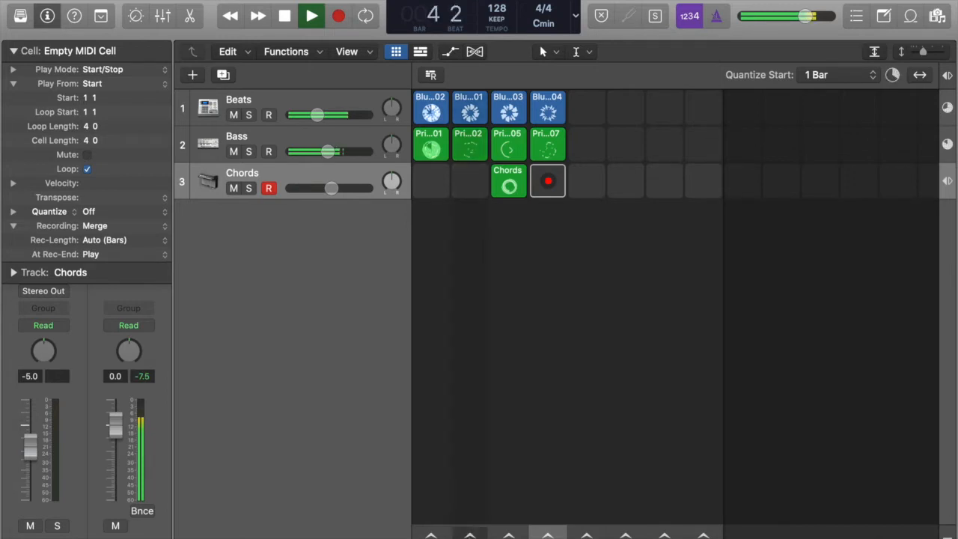
{"action": "left_click", "coordinate": [471, 535]}
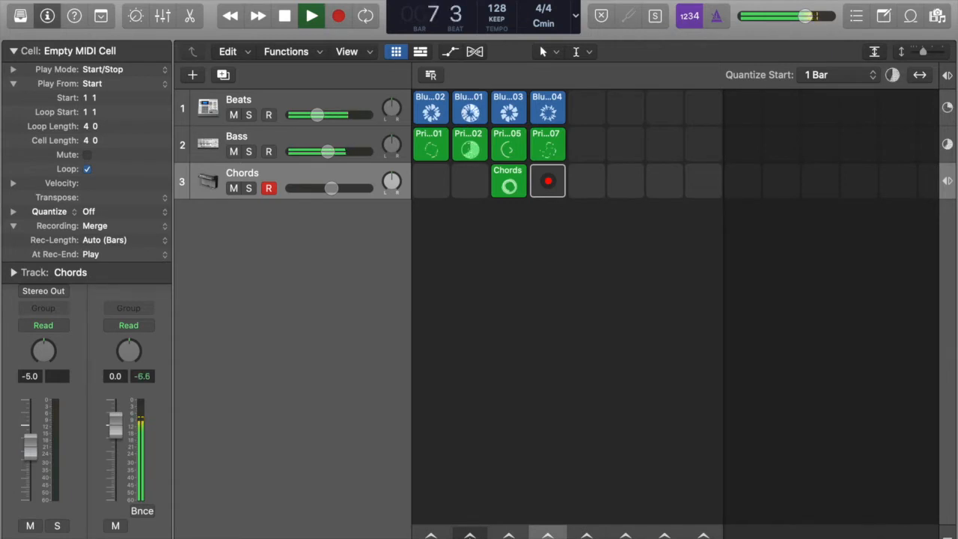
{"action": "left_click", "coordinate": [430, 151]}
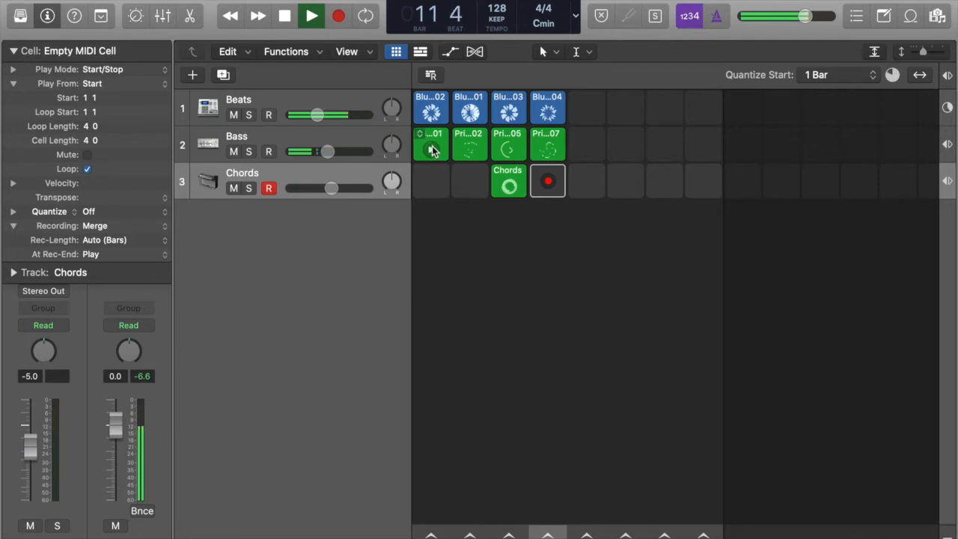
{"action": "left_click", "coordinate": [509, 535]}
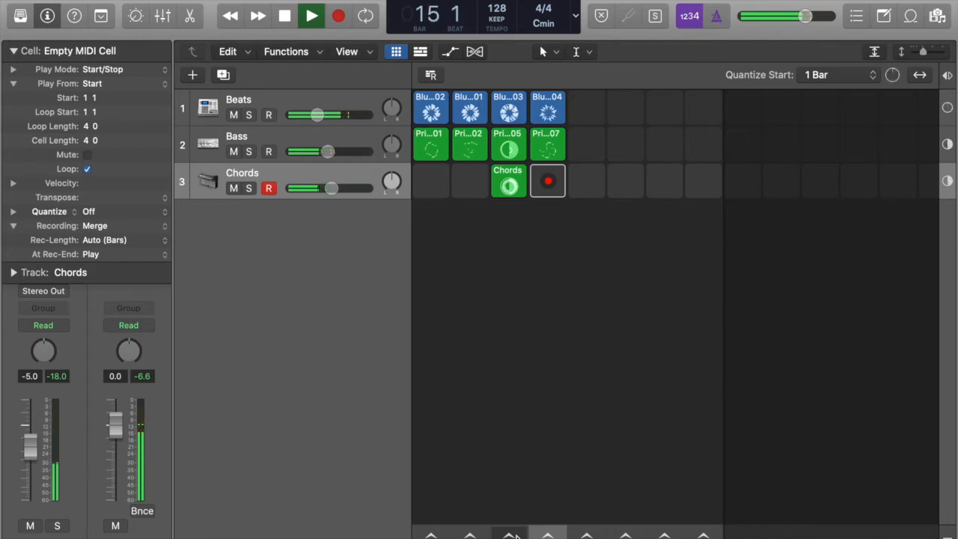
Disable recording on the Chords track, and play the fourth scene before stopping playback.
{"action": "left_click", "coordinate": [269, 188]}
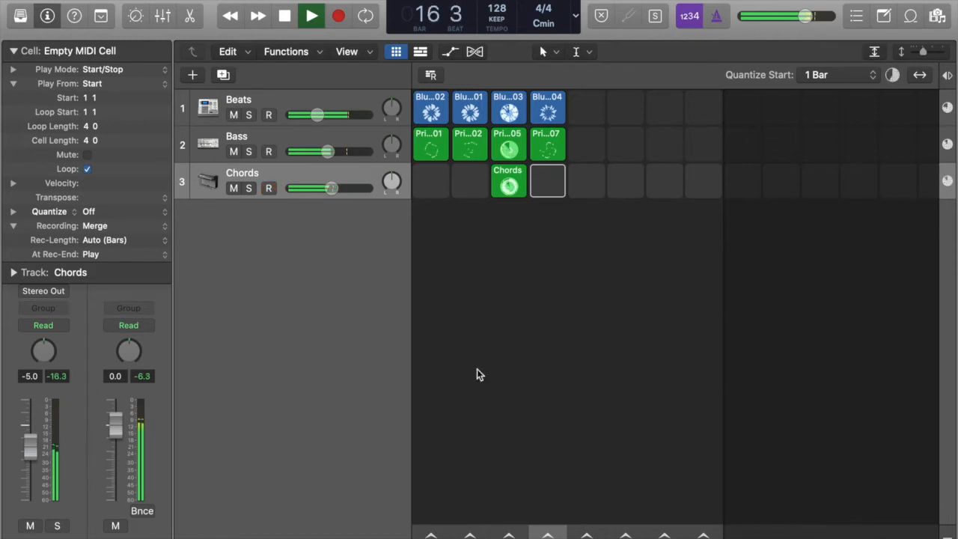
{"action": "left_click", "coordinate": [549, 536]}
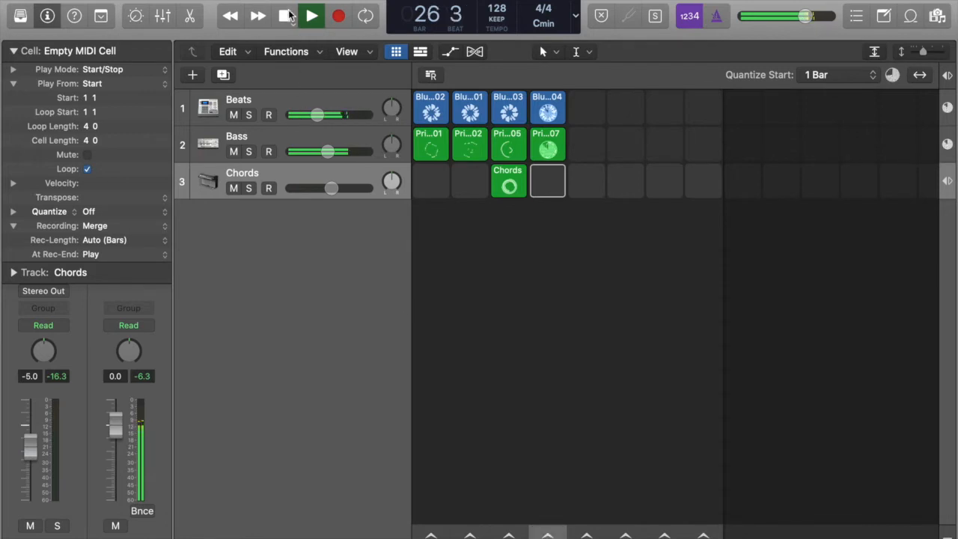
{"action": "left_click", "coordinate": [288, 15]}
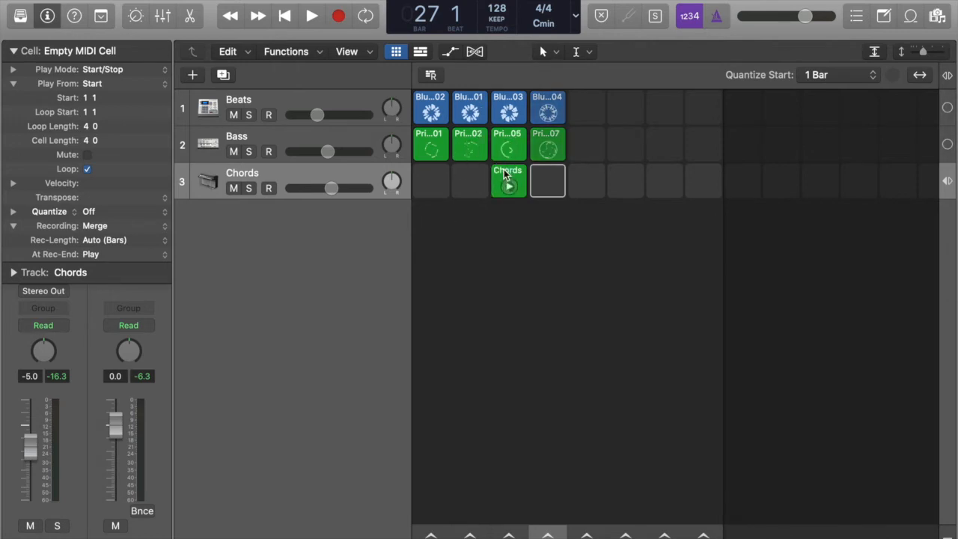
Set the Live Loops grid's Quantize Start value to 2 Bars.
{"action": "left_click", "coordinate": [823, 79]}
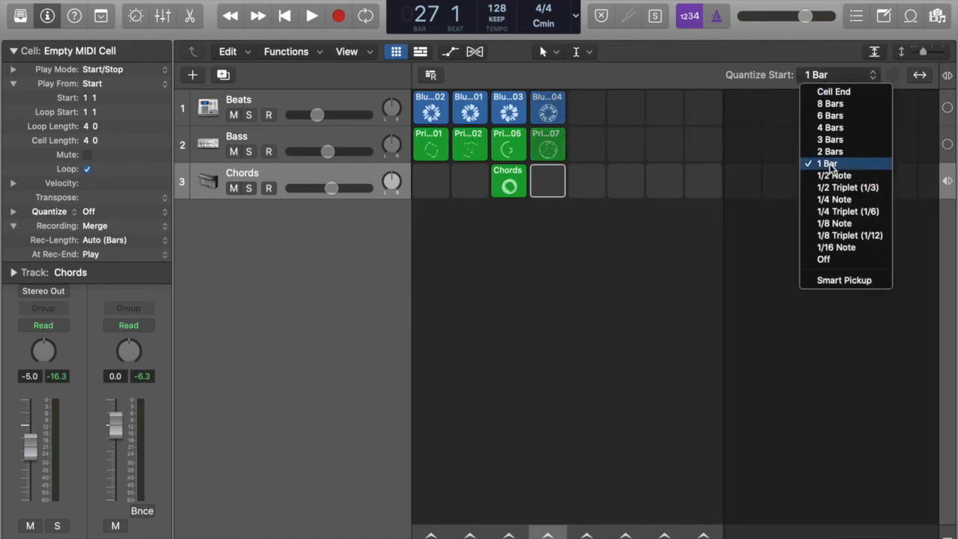
{"action": "left_click", "coordinate": [571, 348]}
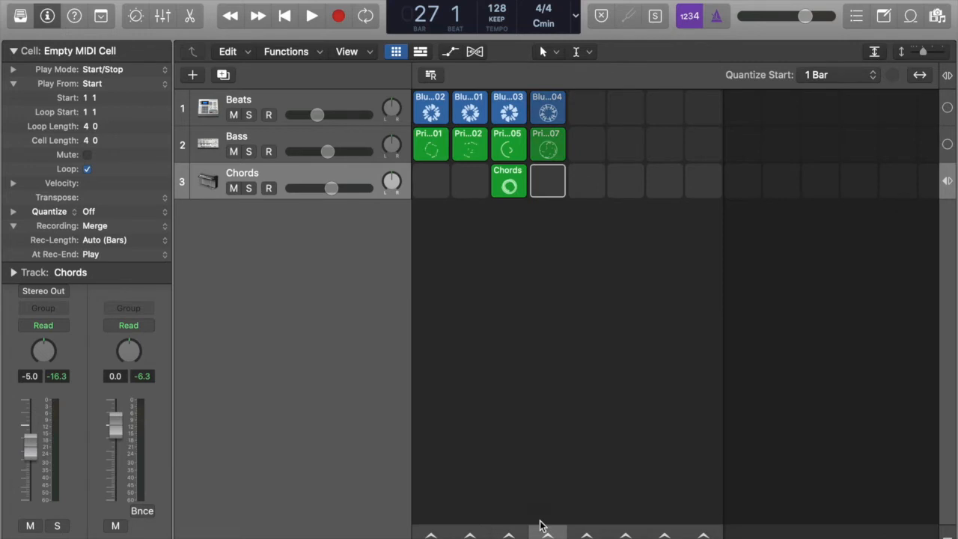
{"action": "left_click", "coordinate": [831, 77]}
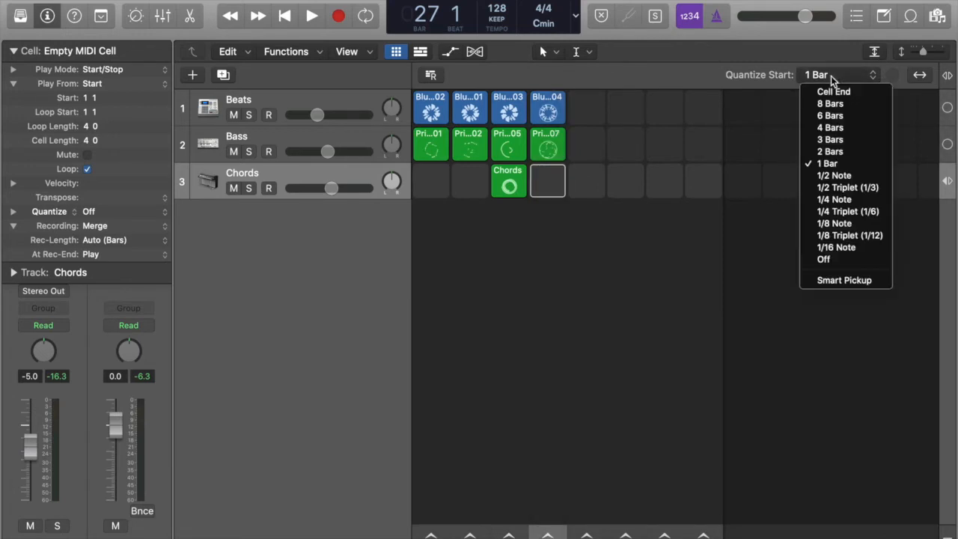
{"action": "left_click", "coordinate": [831, 152]}
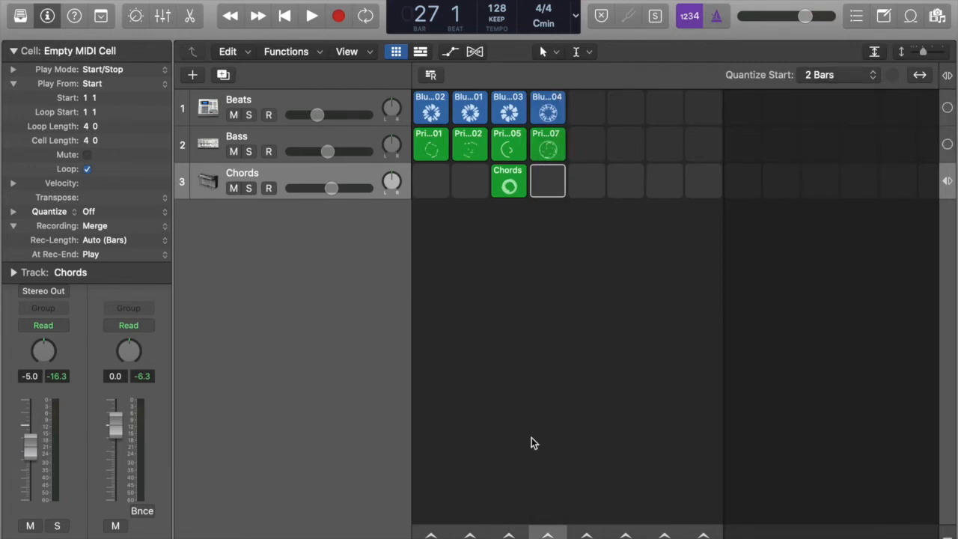
Launch the fourth scene, switch to the second scene, and queue the fourth scene again.
{"action": "left_click", "coordinate": [542, 536]}
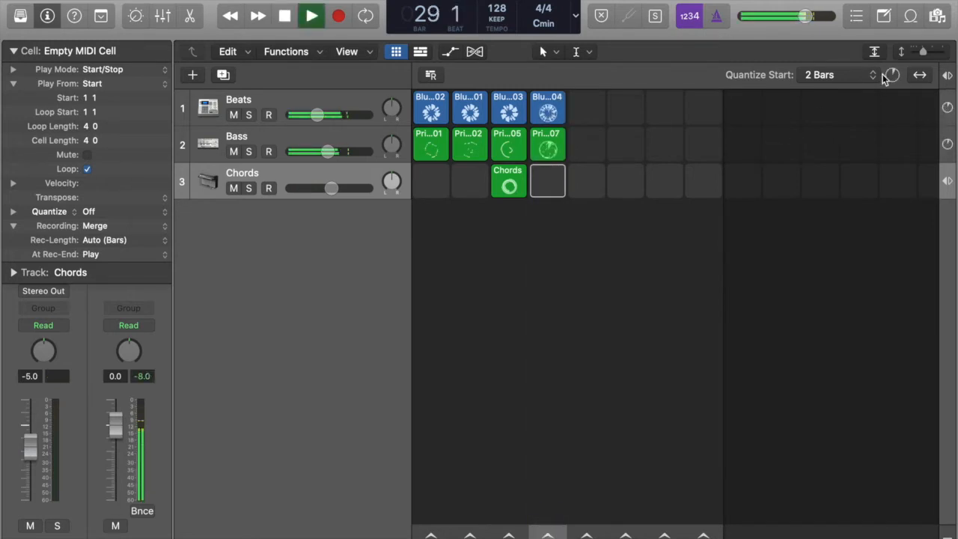
{"action": "left_click", "coordinate": [473, 533]}
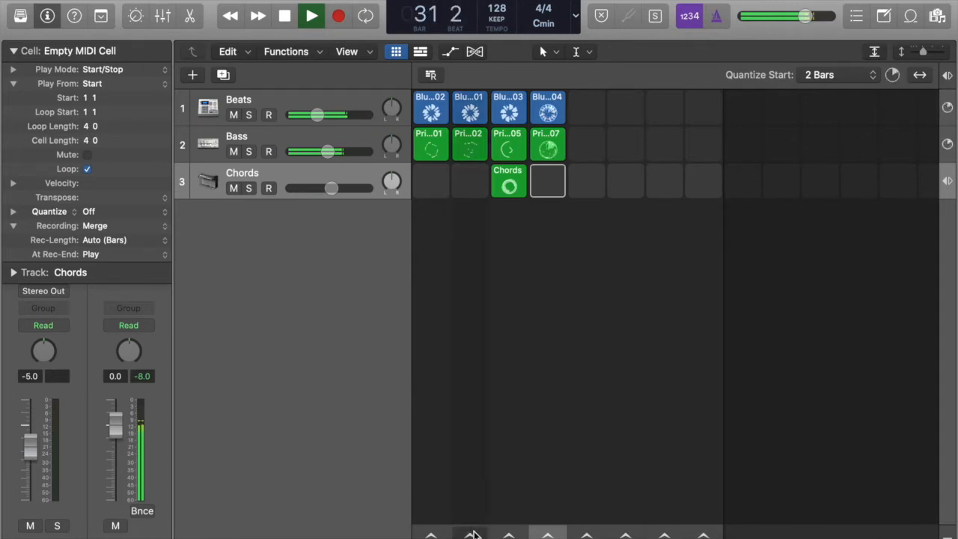
{"action": "left_click", "coordinate": [474, 533]}
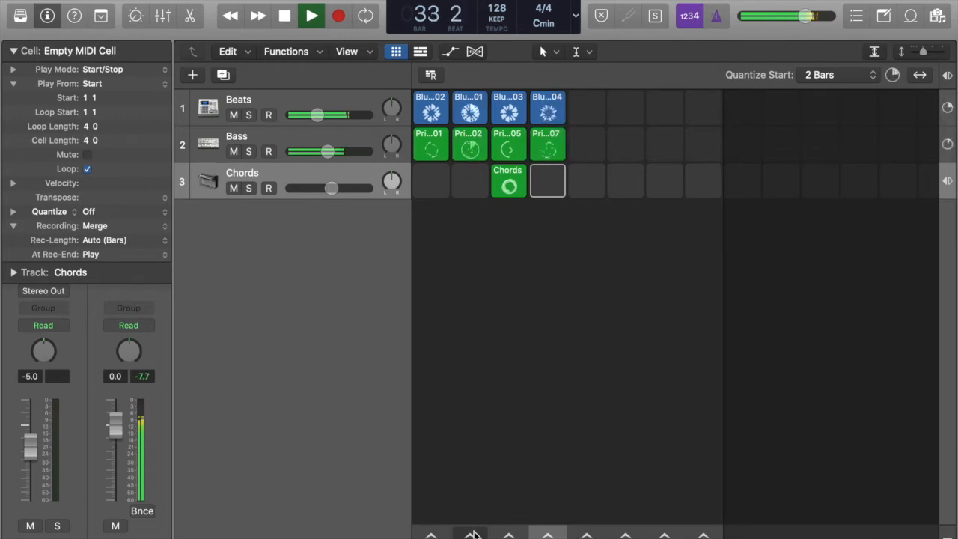
{"action": "left_click", "coordinate": [498, 533]}
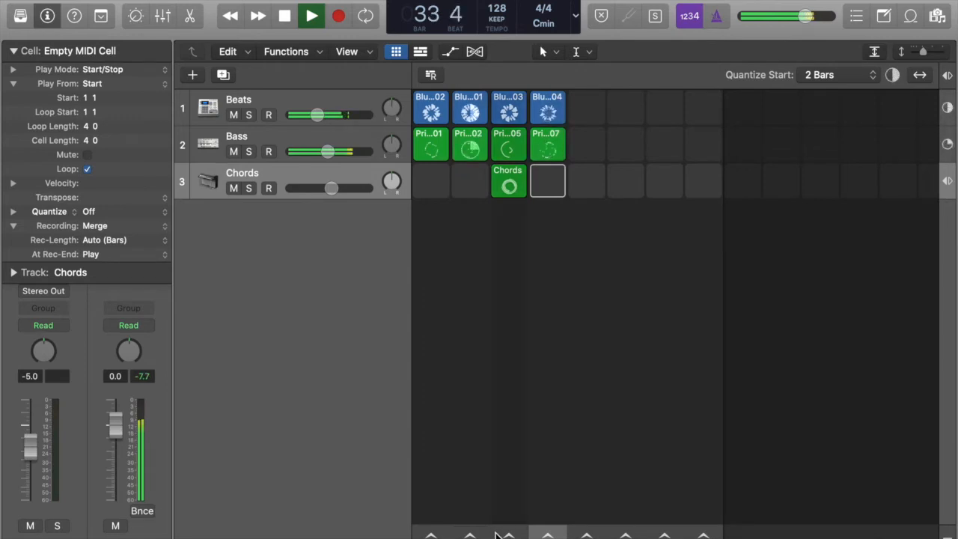
{"action": "left_click", "coordinate": [545, 533]}
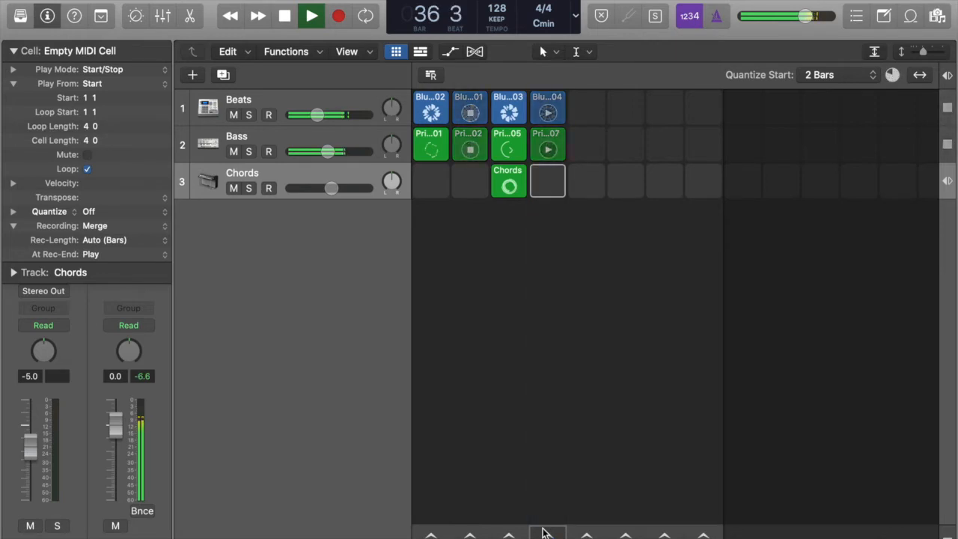
Launch the third-column Chords, Bass and Beats cells individually over the running playback, and stop the playback.
{"action": "left_click", "coordinate": [510, 187]}
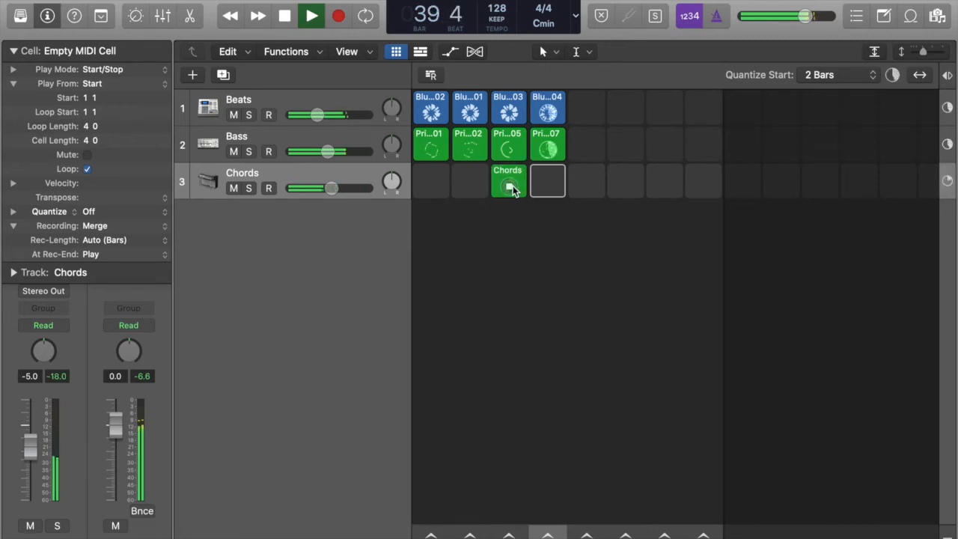
{"action": "left_click", "coordinate": [509, 150]}
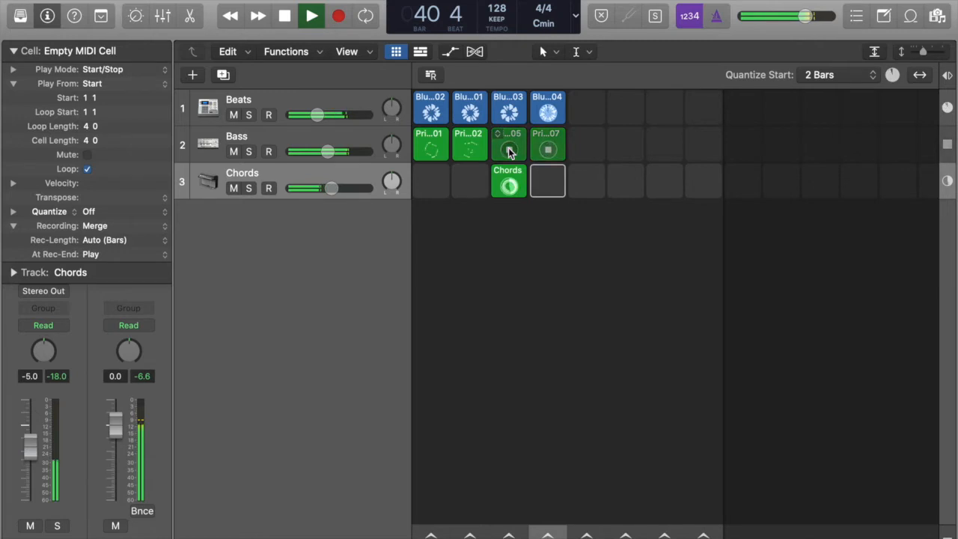
{"action": "left_click", "coordinate": [509, 113]}
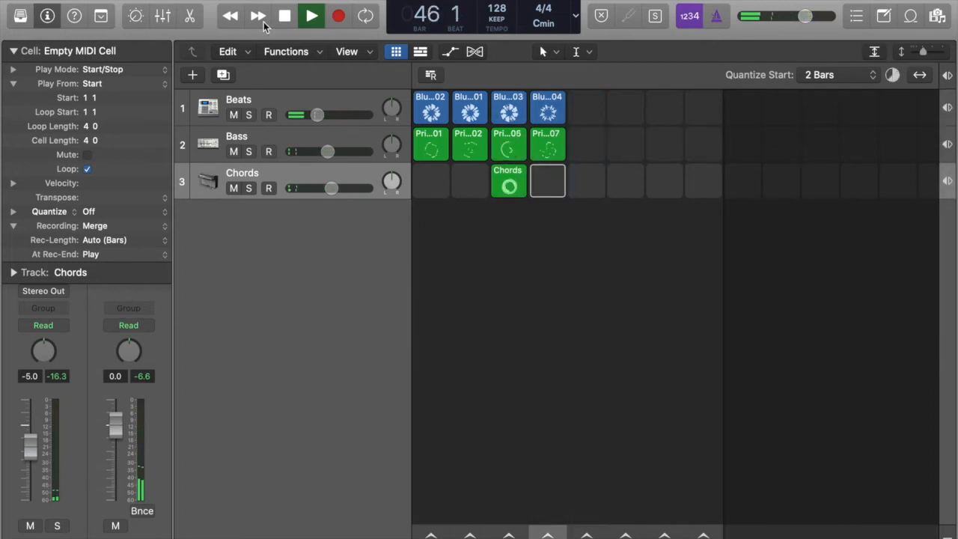
{"action": "left_click", "coordinate": [286, 17]}
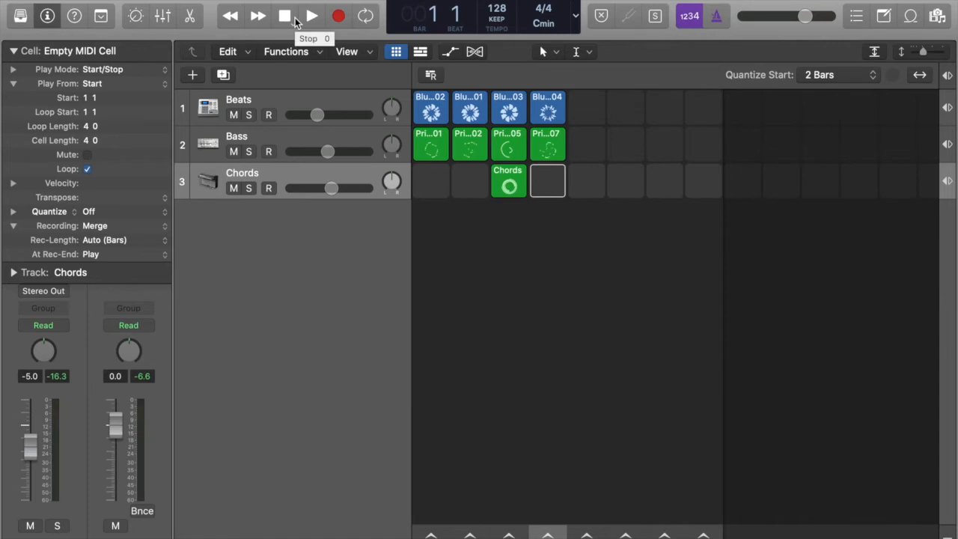
Add the Apple Loop Deep Electric Piano 07 from the Loop Browser to the first Chords cell and play it.
{"action": "mouse_move", "coordinate": [478, 159]}
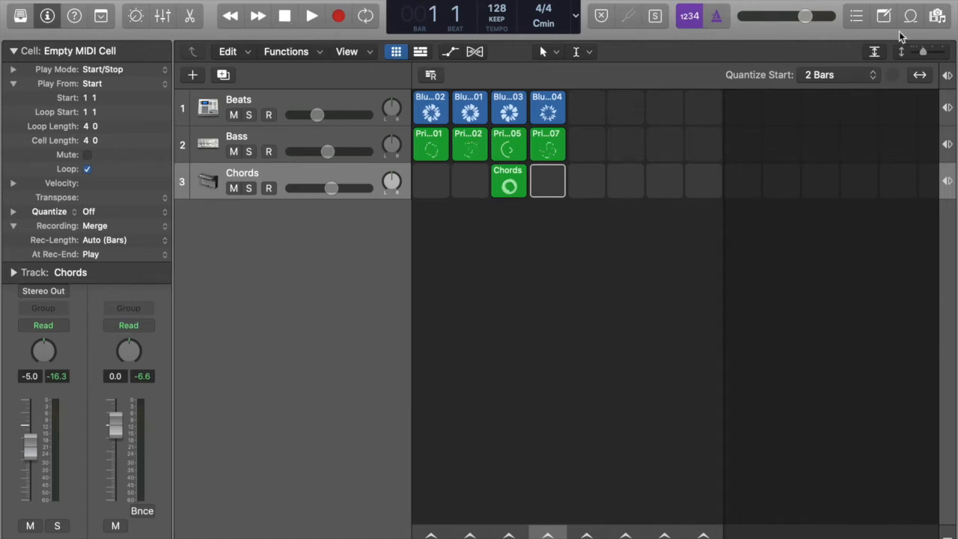
{"action": "left_click", "coordinate": [937, 17]}
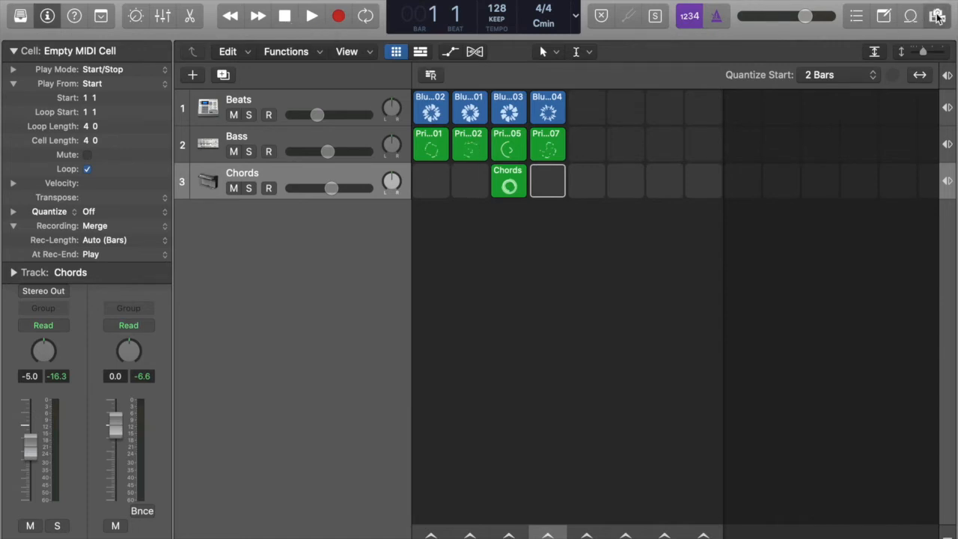
{"action": "left_click", "coordinate": [910, 16]}
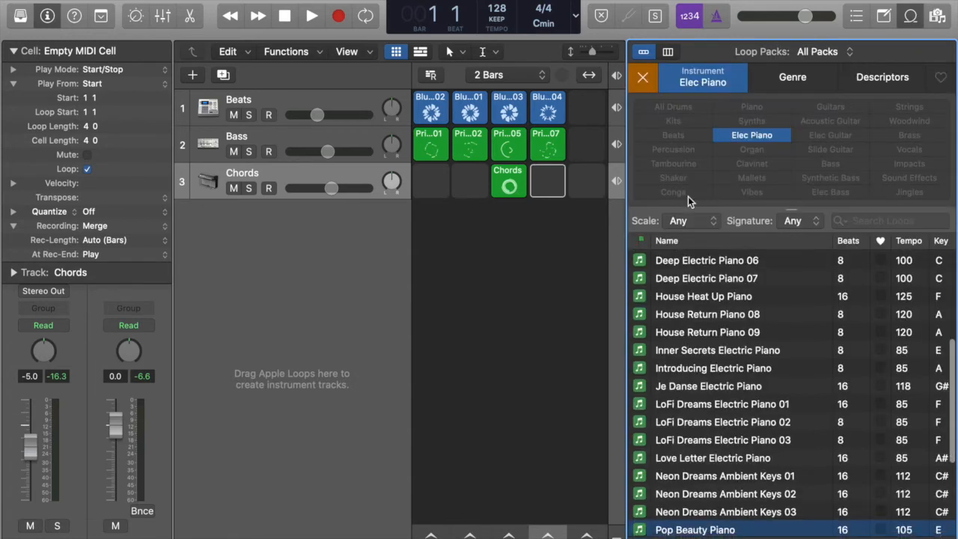
{"action": "left_click_drag", "start_coordinate": [689, 280], "coordinate": [428, 178]}
{"action": "left_click", "coordinate": [429, 182]}
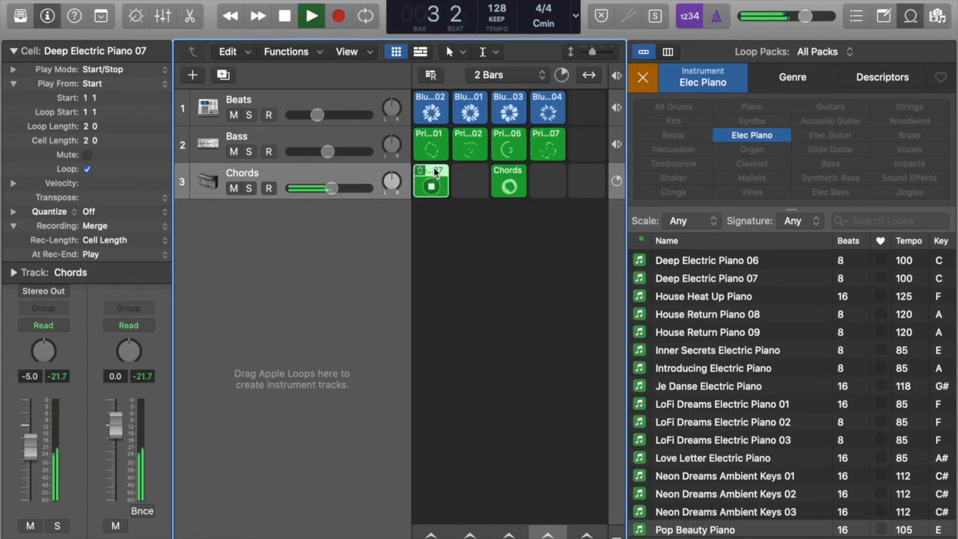
Delete the electric piano loop from the first Chords cell and close the Loop Browser.
{"action": "key", "text": "Delete"}
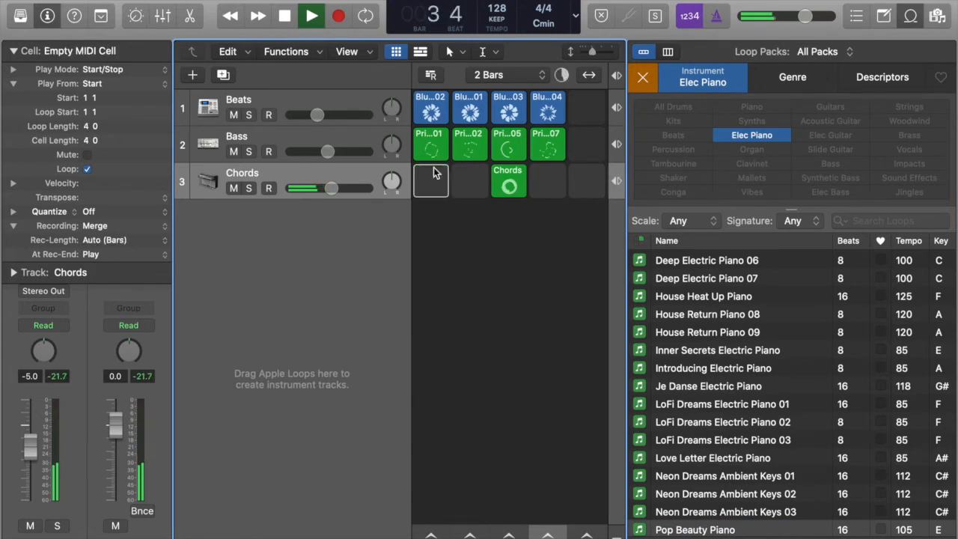
{"action": "left_click", "coordinate": [911, 16]}
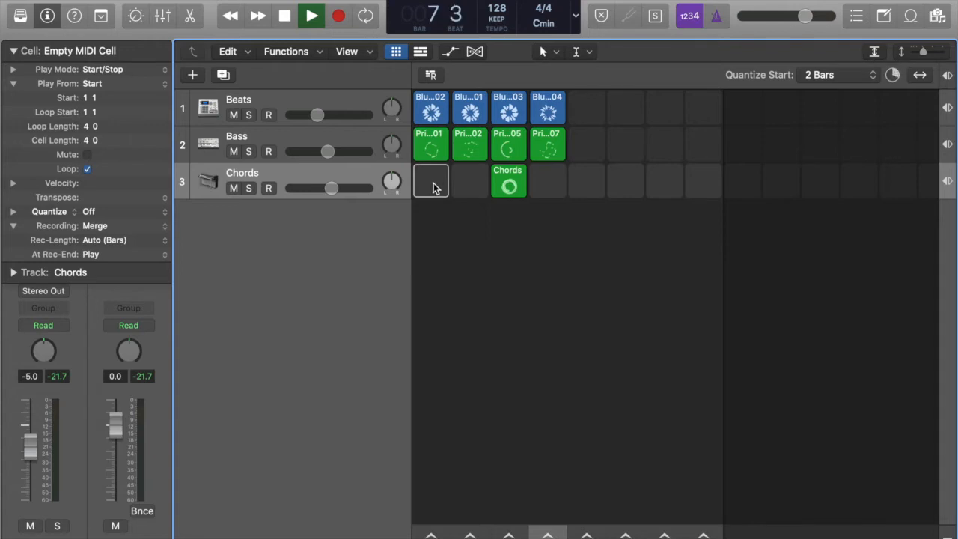
Record-enable the Chords track, try a recording in its first cell, and delete that take.
{"action": "left_click", "coordinate": [269, 188]}
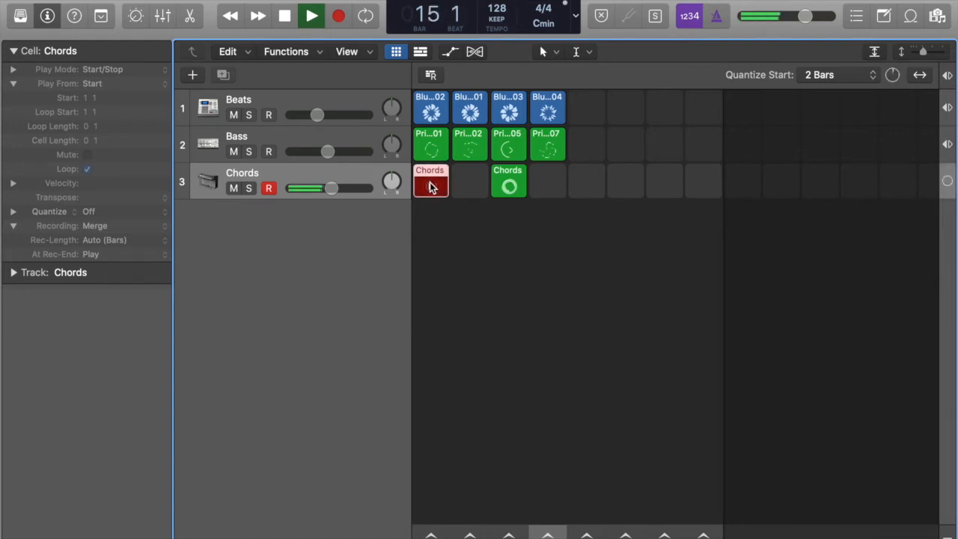
{"action": "left_click", "coordinate": [284, 15]}
{"action": "left_click", "coordinate": [431, 187]}
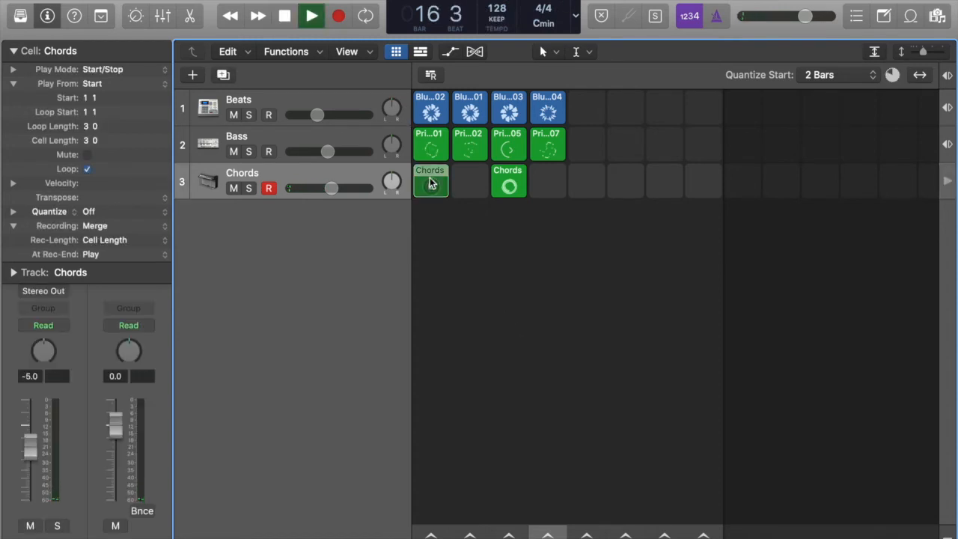
{"action": "key", "text": "Delete"}
Launch the first scene and record a two-bar part into the first Chords cell, discarding the longer initial take.
{"action": "left_click", "coordinate": [431, 534]}
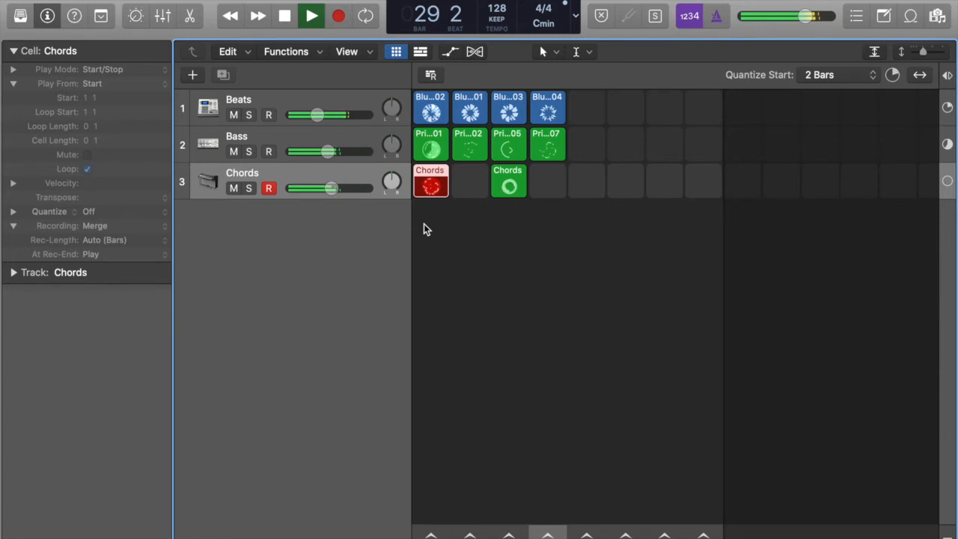
{"action": "left_click", "coordinate": [430, 192]}
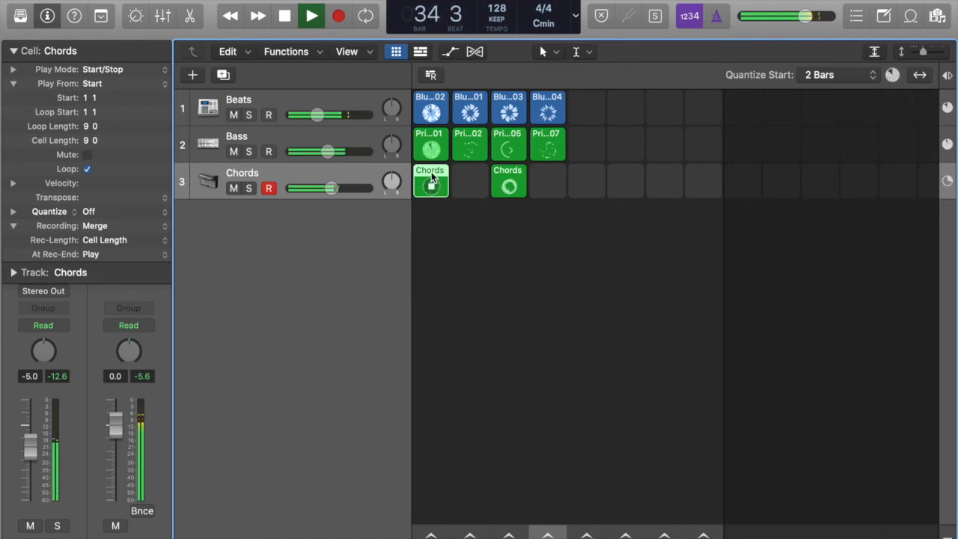
{"action": "key", "text": "Delete"}
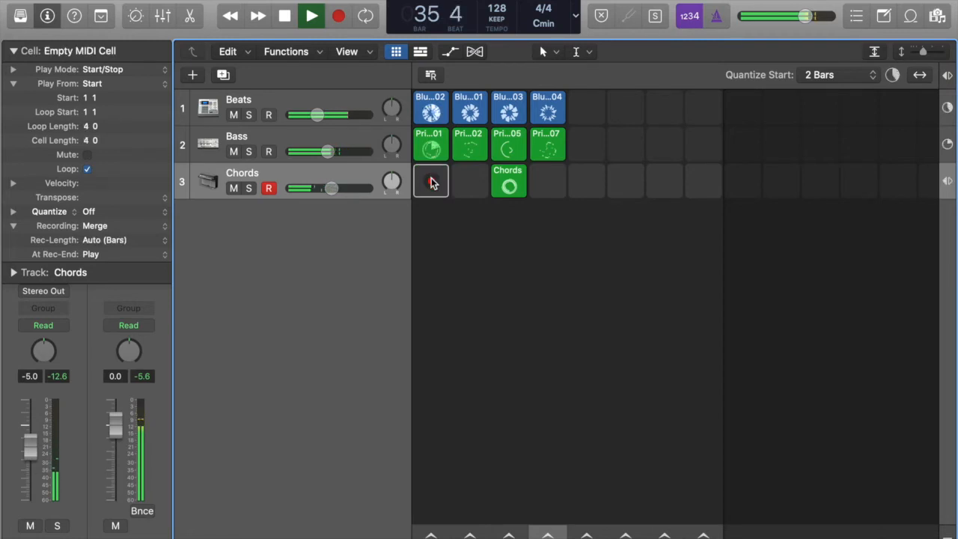
{"action": "left_click", "coordinate": [432, 182]}
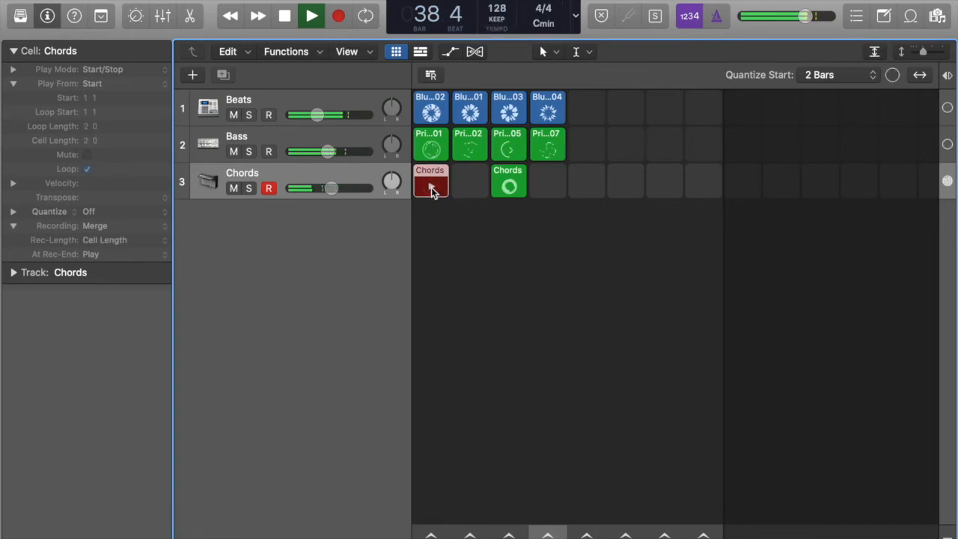
{"action": "left_click", "coordinate": [431, 186]}
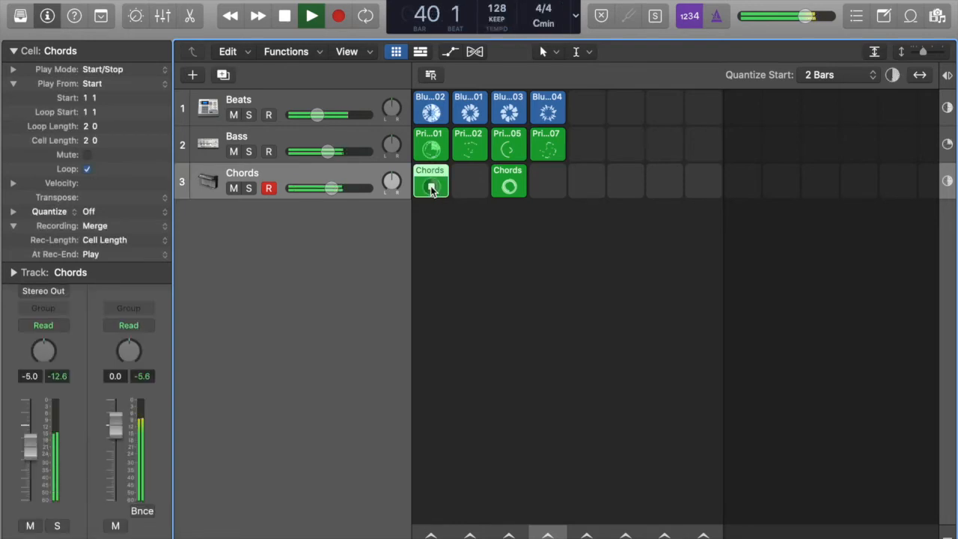
Open the first Chords cell in the Piano Roll, quantize all its notes to 1/16 Note, and close the editor.
{"action": "double_click", "coordinate": [431, 171]}
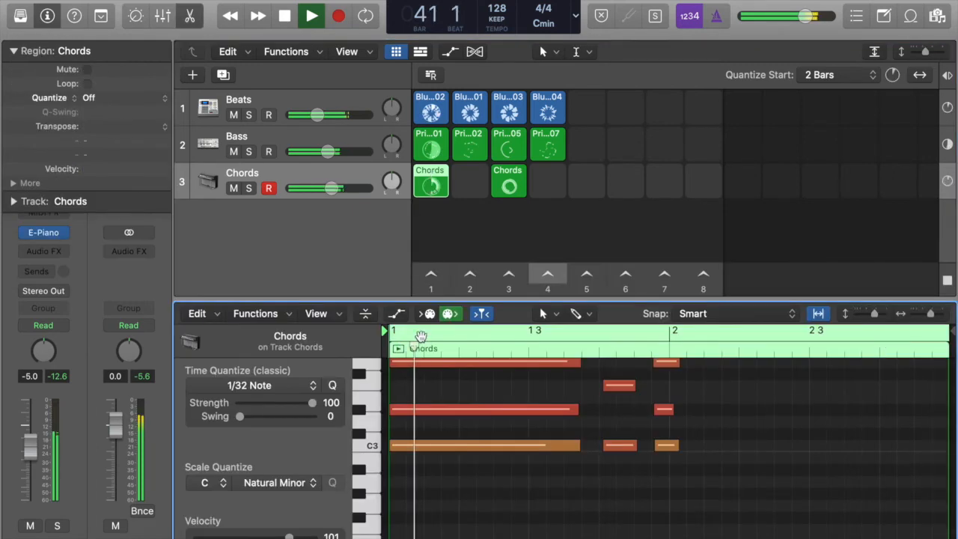
{"action": "left_click", "coordinate": [430, 391]}
{"action": "key", "text": "super+a"}
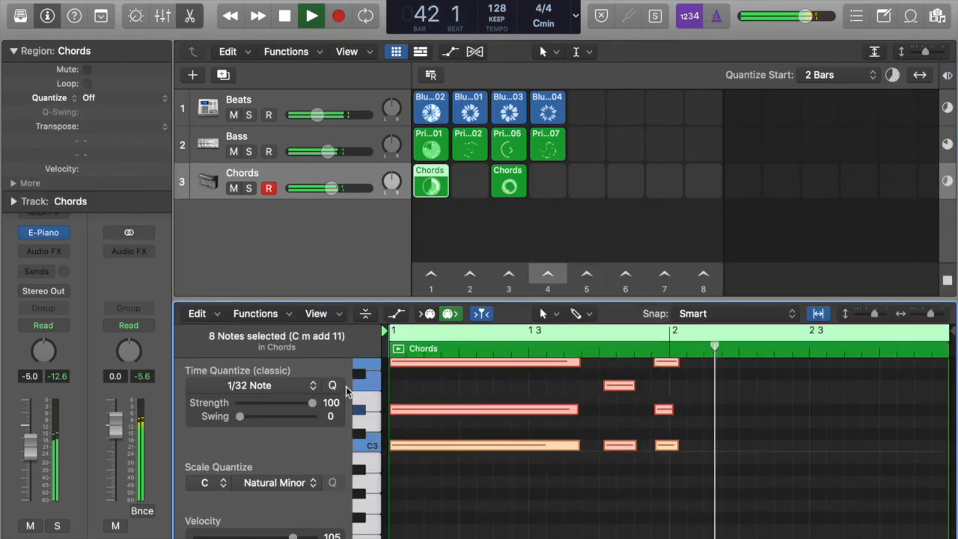
{"action": "left_click", "coordinate": [249, 385]}
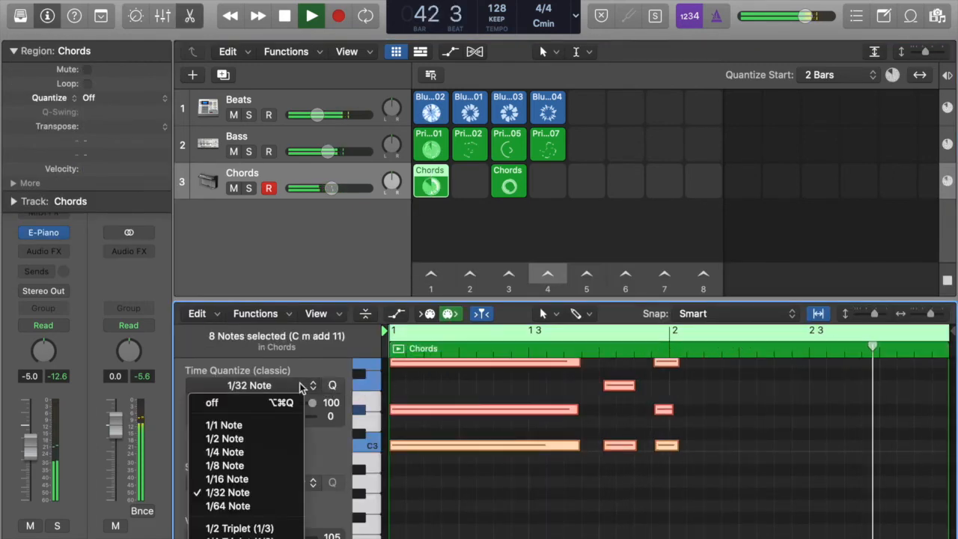
{"action": "left_click", "coordinate": [232, 479]}
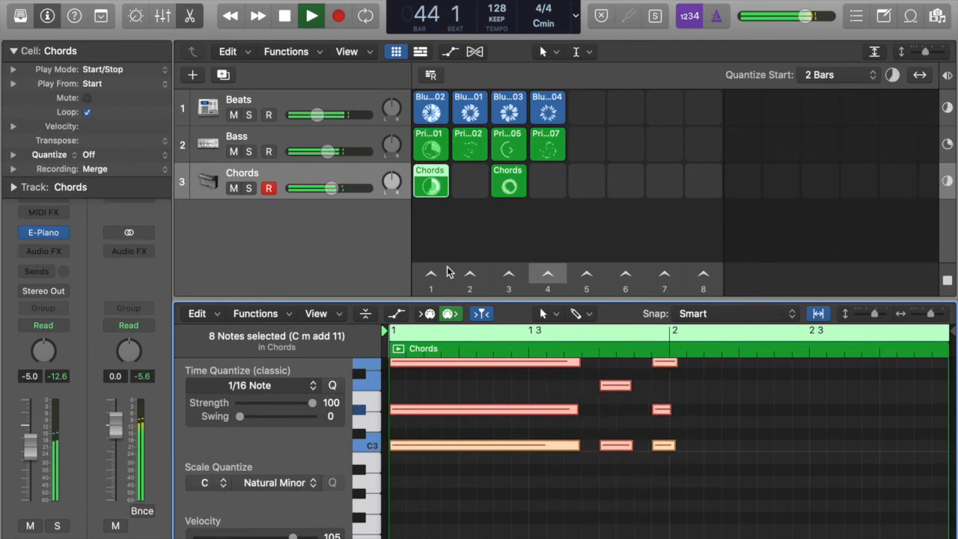
{"action": "key", "text": "e"}
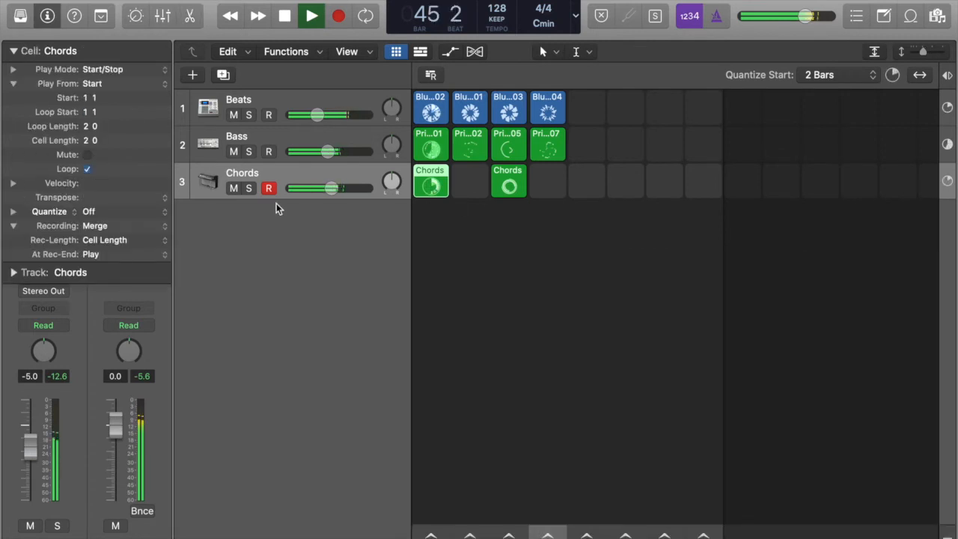
Stop playback and set the first Chords cell's Quantize parameter to 1/16 Note.
{"action": "key", "text": "space"}
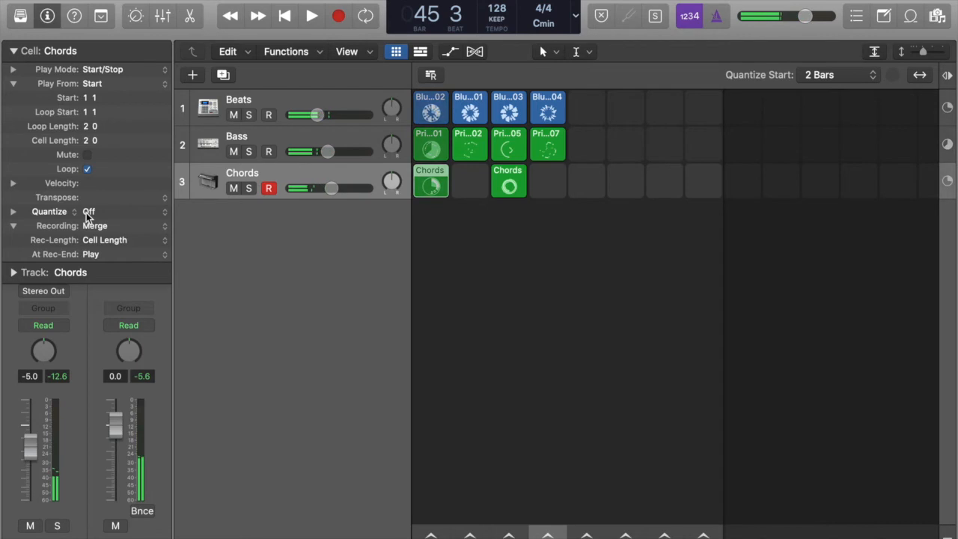
{"action": "left_click", "coordinate": [86, 213]}
{"action": "left_click", "coordinate": [95, 281]}
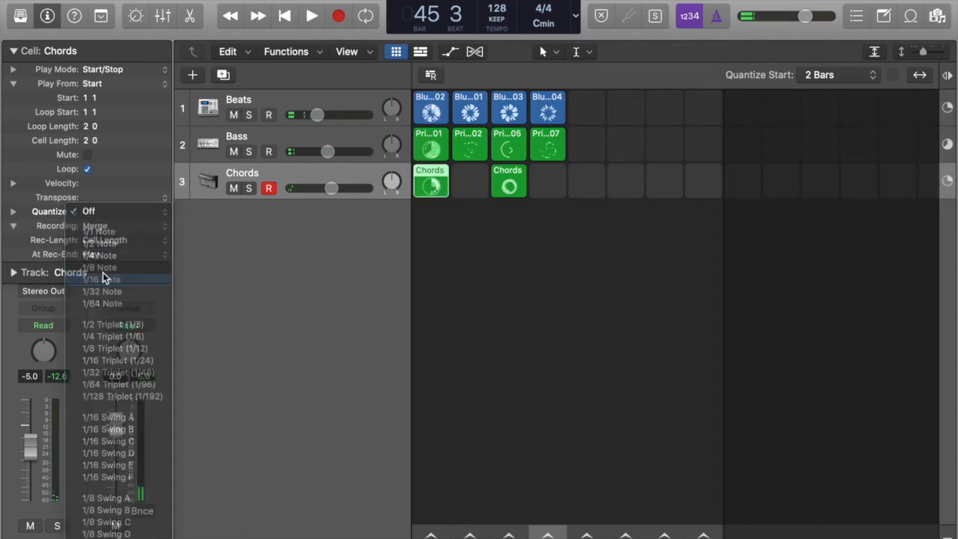
Launch the second scene and record a four-bar part into the empty second Chords cell.
{"action": "mouse_move", "coordinate": [472, 184]}
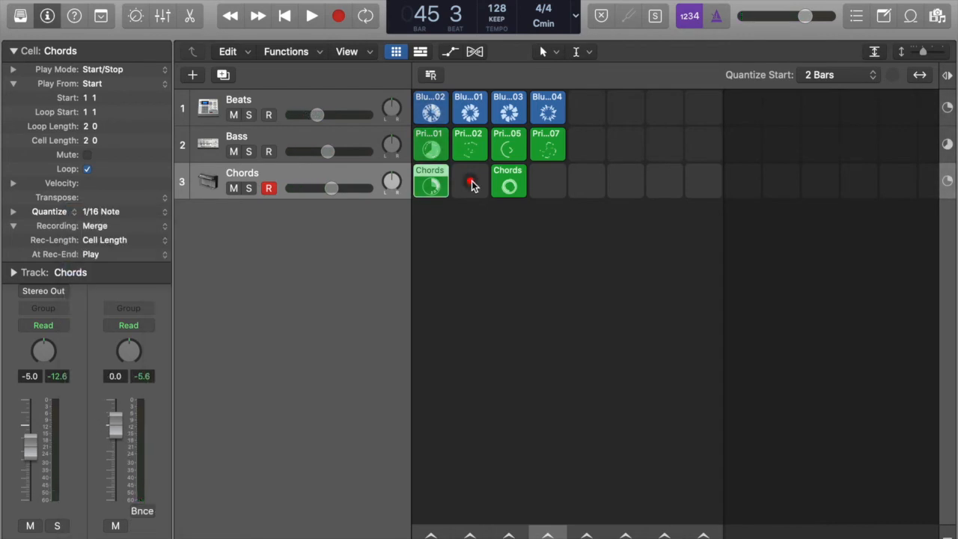
{"action": "left_click", "coordinate": [470, 535]}
{"action": "mouse_move", "coordinate": [467, 187]}
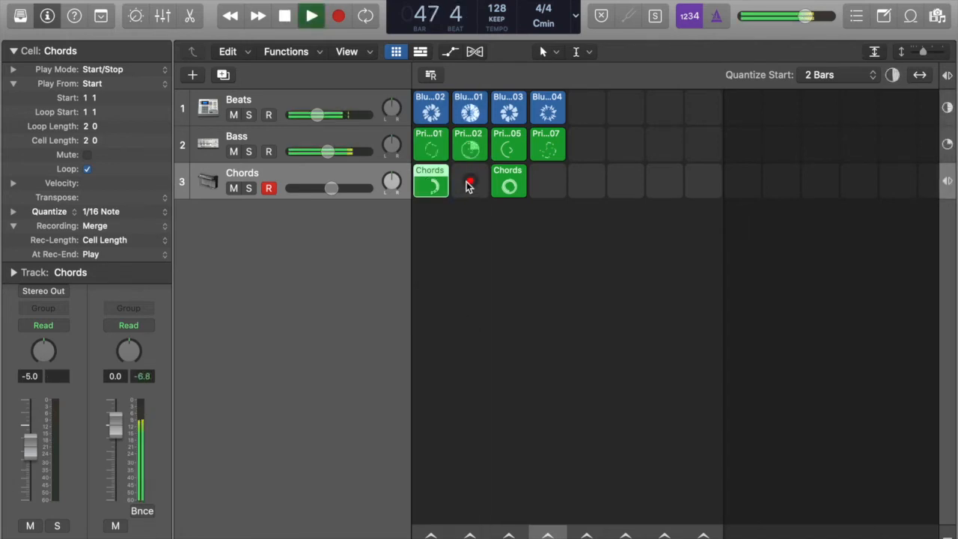
{"action": "left_click", "coordinate": [468, 184]}
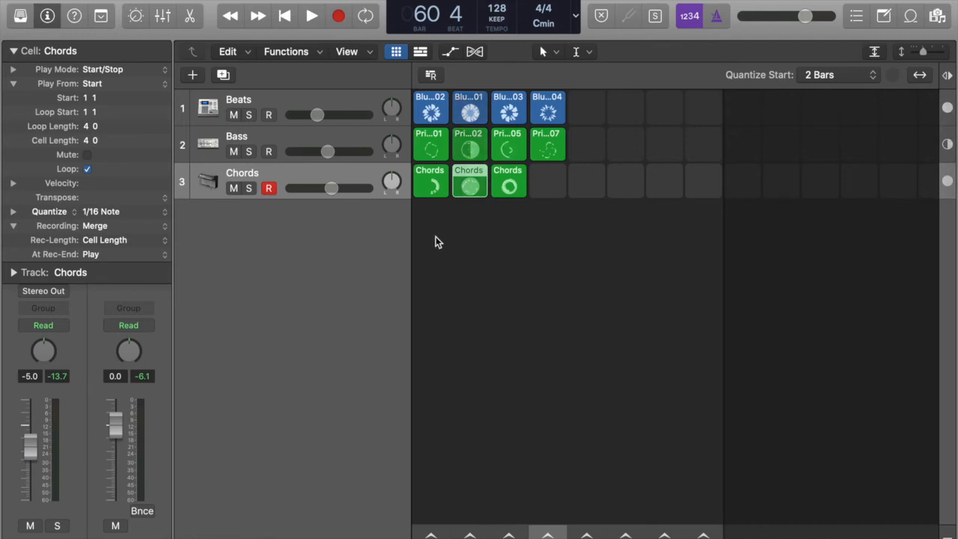
Show the Tracks area beside the grid and copy the first-column Beats, Bass and Chords cells to bar 1 of their tracks.
{"action": "left_click", "coordinate": [421, 53]}
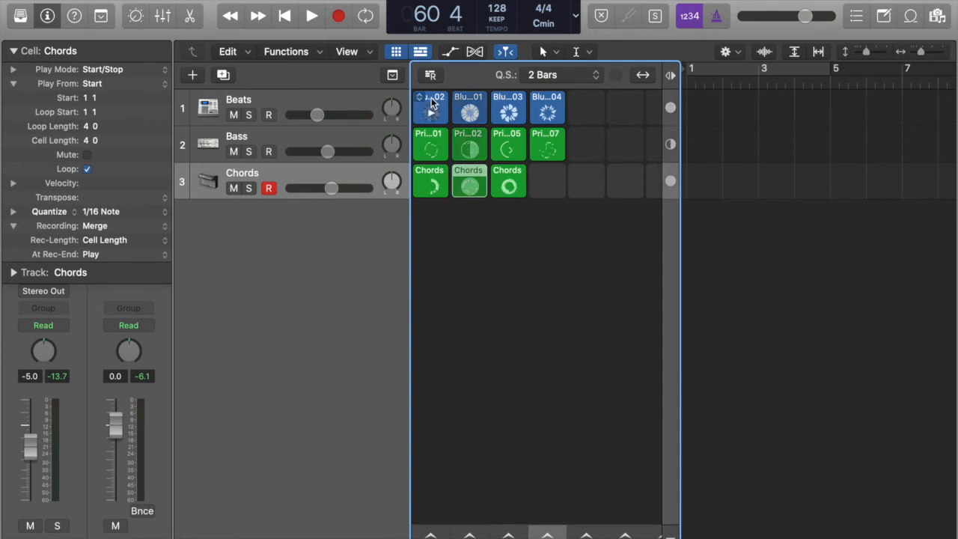
{"action": "left_click_drag", "start_coordinate": [431, 105], "coordinate": [705, 100]}
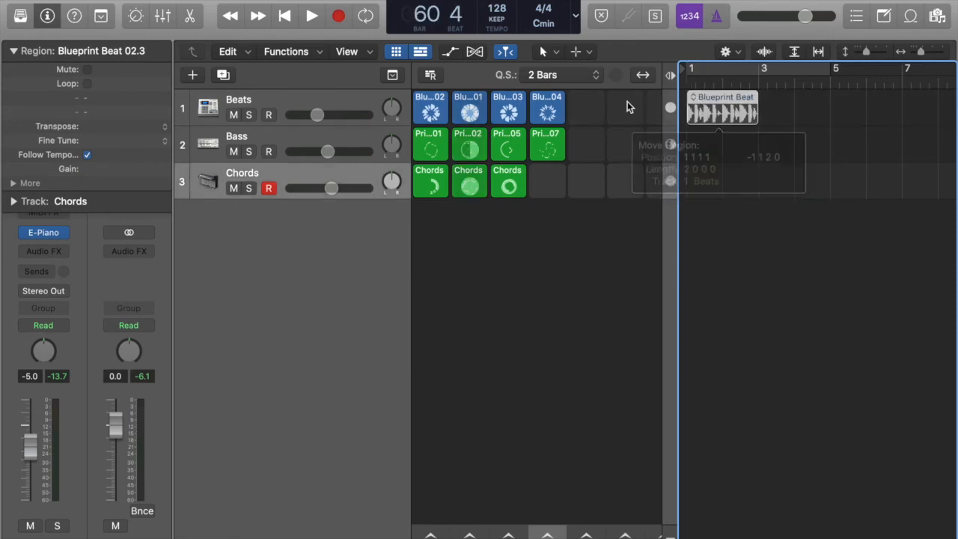
{"action": "left_click_drag", "start_coordinate": [429, 212], "coordinate": [431, 151]}
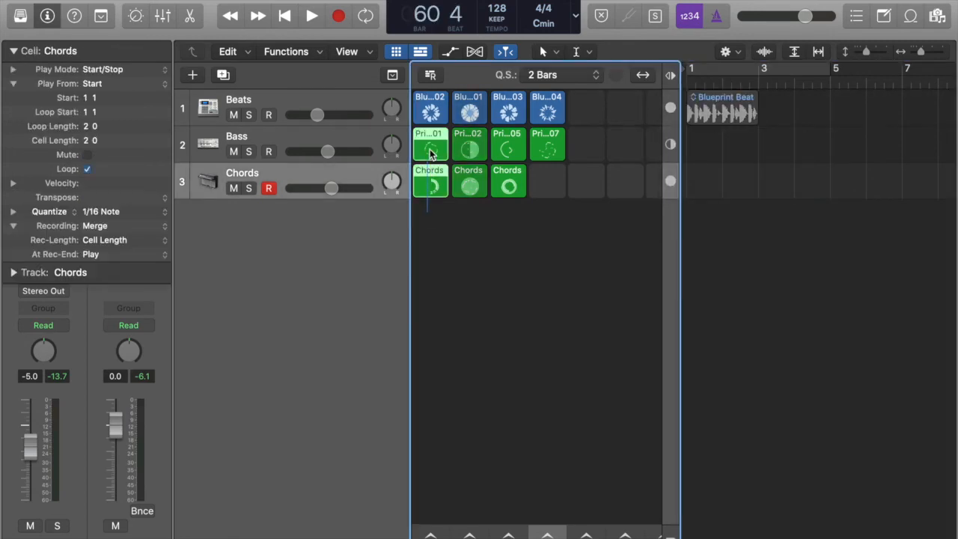
{"action": "left_click", "coordinate": [431, 150]}
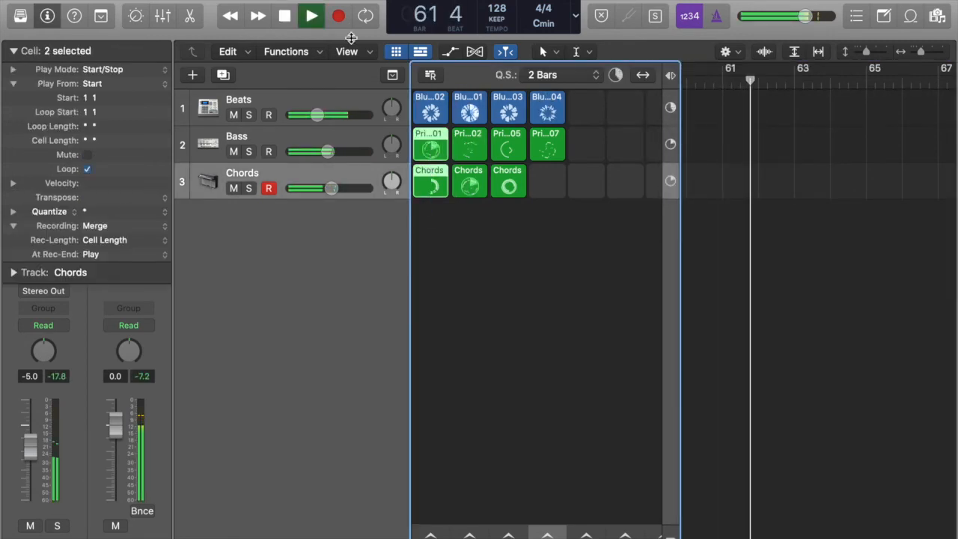
{"action": "key", "text": "space"}
{"action": "scroll", "coordinate": [732, 160], "scroll_direction": "left", "scroll_amount": 10}
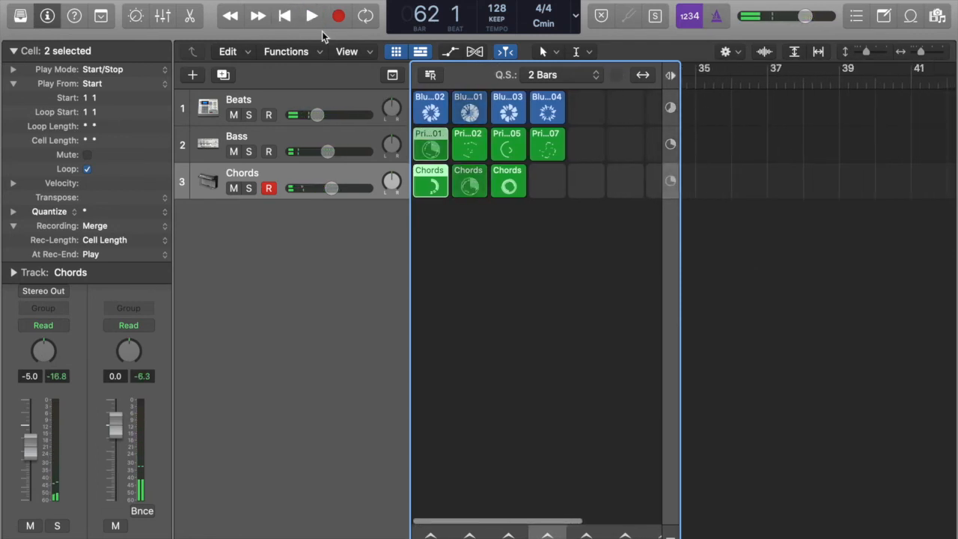
{"action": "left_click", "coordinate": [285, 17]}
{"action": "left_click_drag", "start_coordinate": [723, 131], "coordinate": [745, 144]}
Duplicate the Blueprint Beat region at bar 3 and copy the Chords region into the fourth Chords cell.
{"action": "left_click_drag", "start_coordinate": [705, 101], "coordinate": [779, 97]}
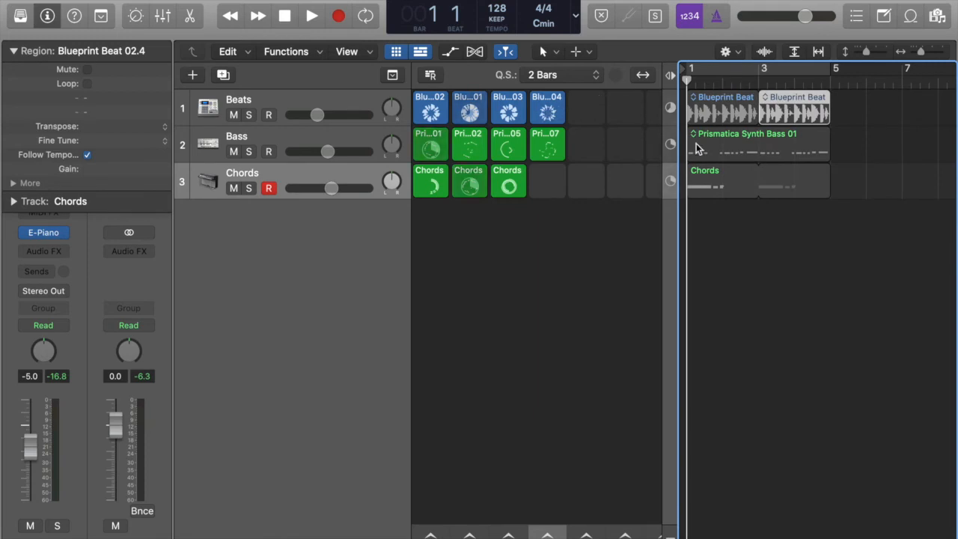
{"action": "left_click", "coordinate": [757, 245]}
{"action": "left_click_drag", "start_coordinate": [708, 179], "coordinate": [547, 176]}
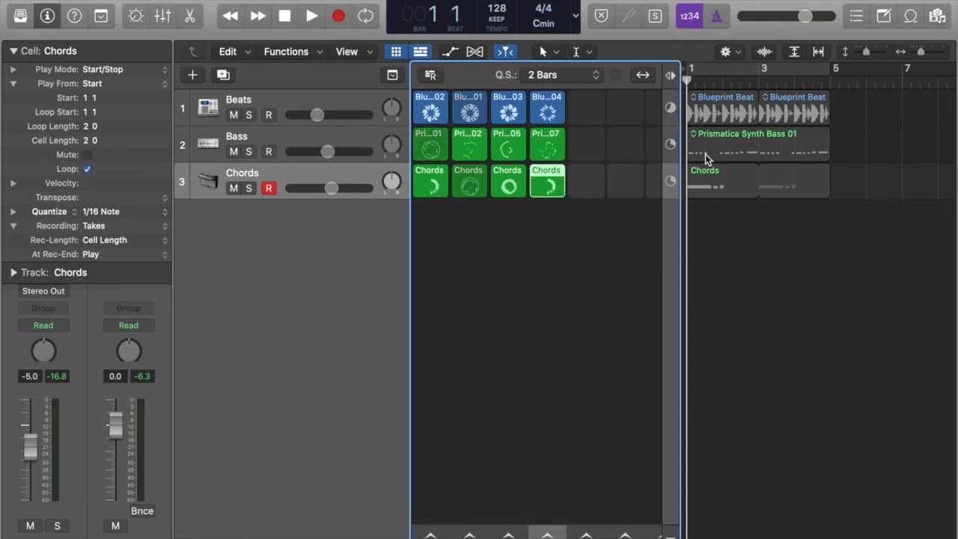
Activate the Tracks area for all tracks, play the arrangement from bar 1, and return all tracks to Live Loops.
{"action": "left_click", "coordinate": [669, 77]}
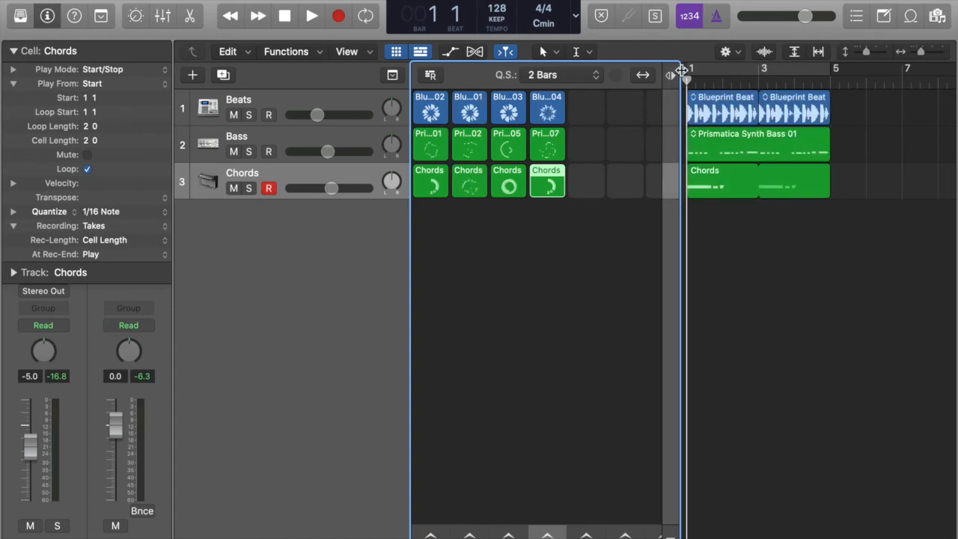
{"action": "left_click", "coordinate": [669, 78]}
{"action": "left_click", "coordinate": [671, 77]}
{"action": "left_click", "coordinate": [311, 16]}
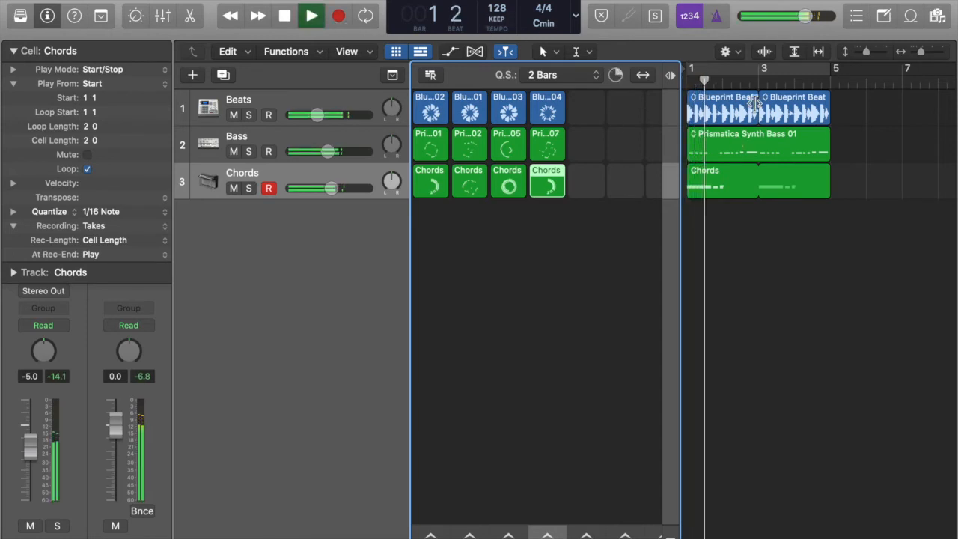
{"action": "left_click", "coordinate": [671, 76]}
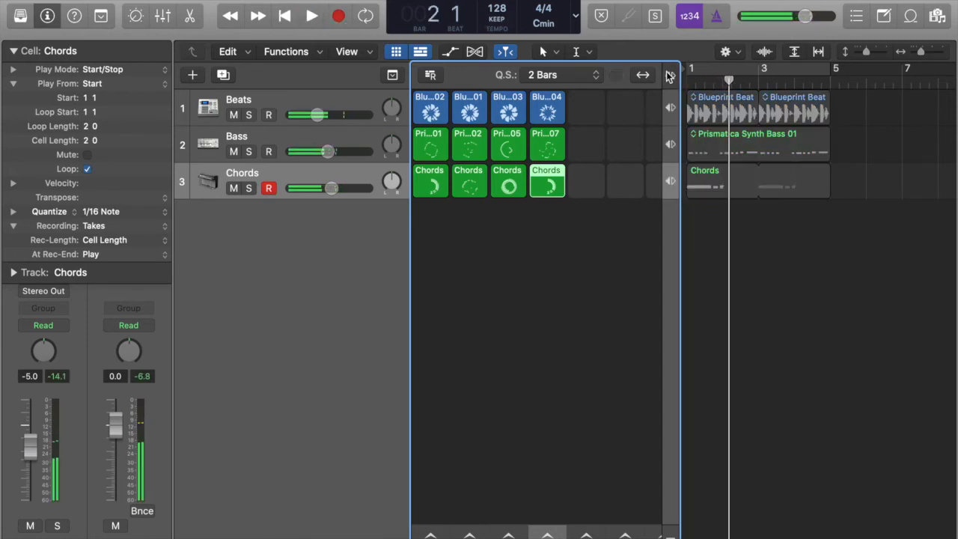
Play the second Beats cell from bar 1, activate the Bass and Chords regions in the Tracks area, and stop playback.
{"action": "left_click", "coordinate": [285, 16]}
{"action": "left_click", "coordinate": [311, 16]}
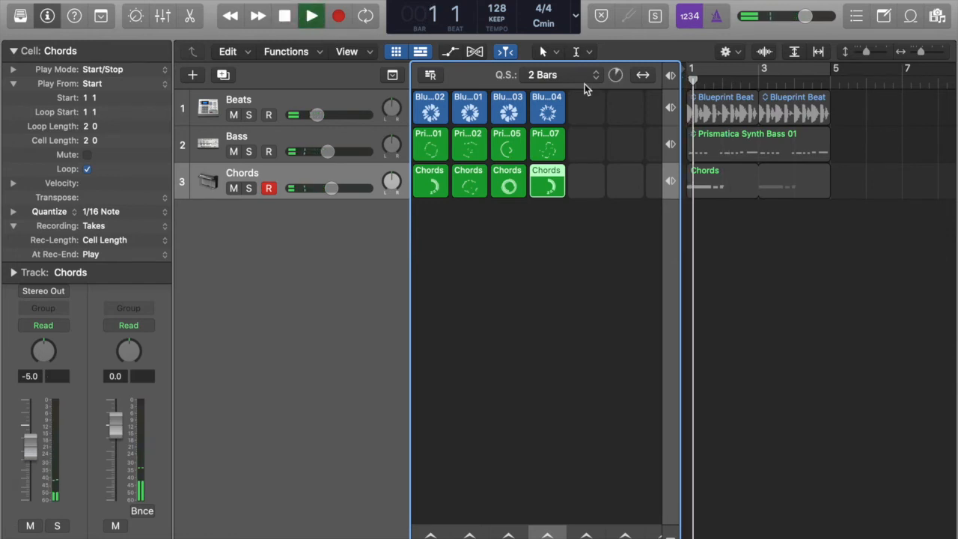
{"action": "left_click", "coordinate": [466, 113]}
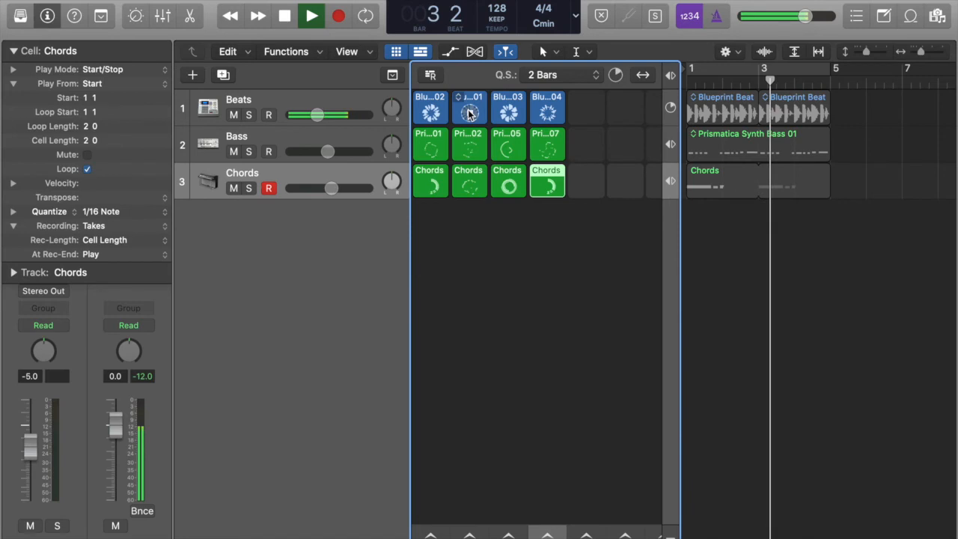
{"action": "left_click", "coordinate": [587, 108]}
{"action": "left_click", "coordinate": [672, 75]}
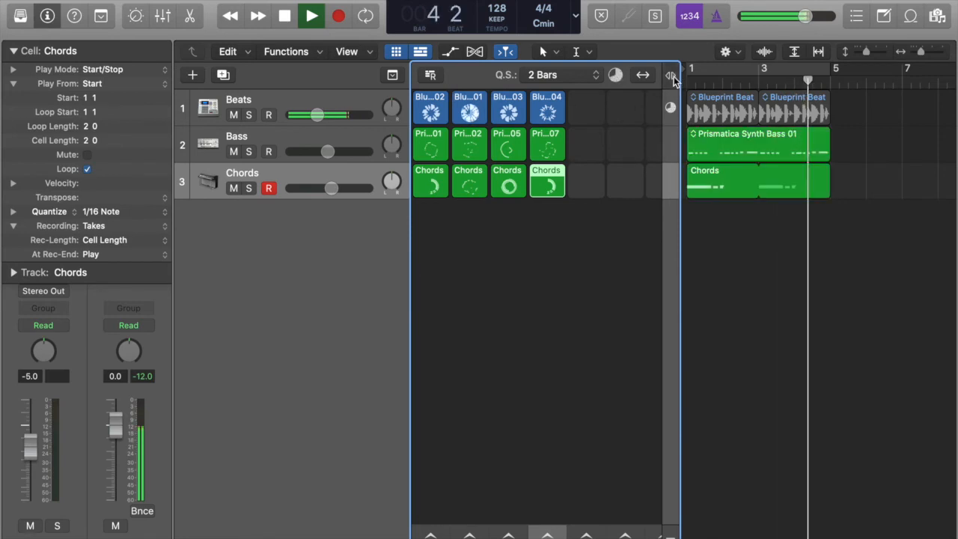
{"action": "key", "text": "space"}
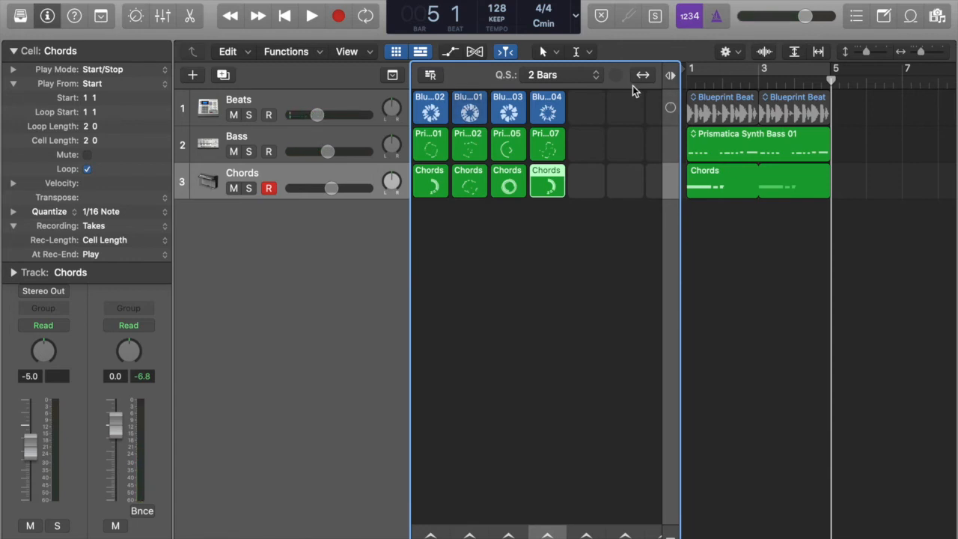
Show the Tracks area beside the grid and queue the first scene with the playhead at bar 1.
{"action": "mouse_move", "coordinate": [566, 181]}
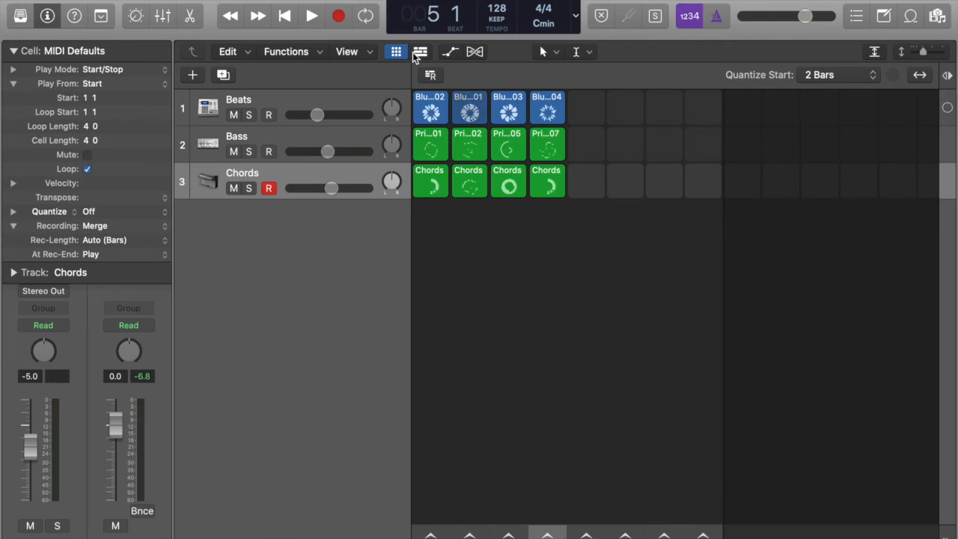
{"action": "left_click", "coordinate": [413, 53]}
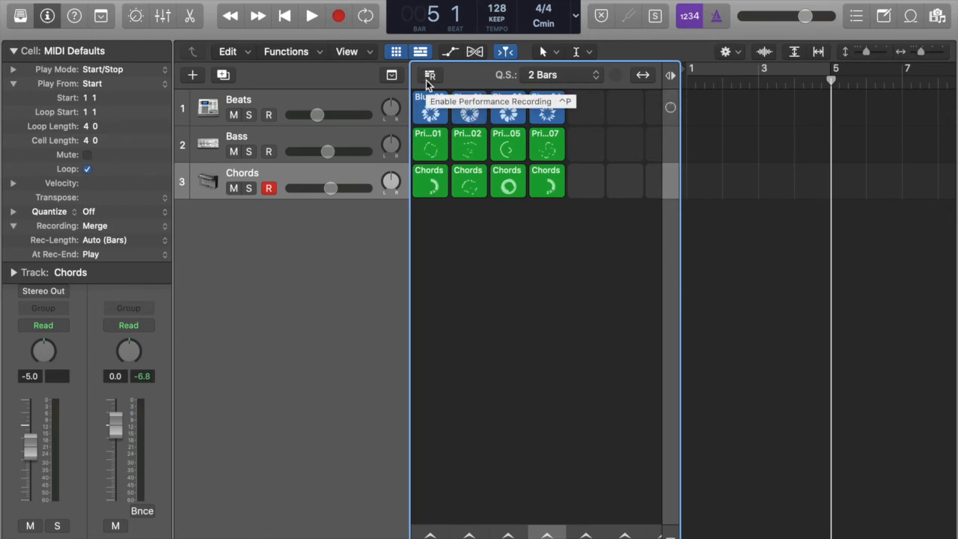
{"action": "left_click", "coordinate": [289, 22]}
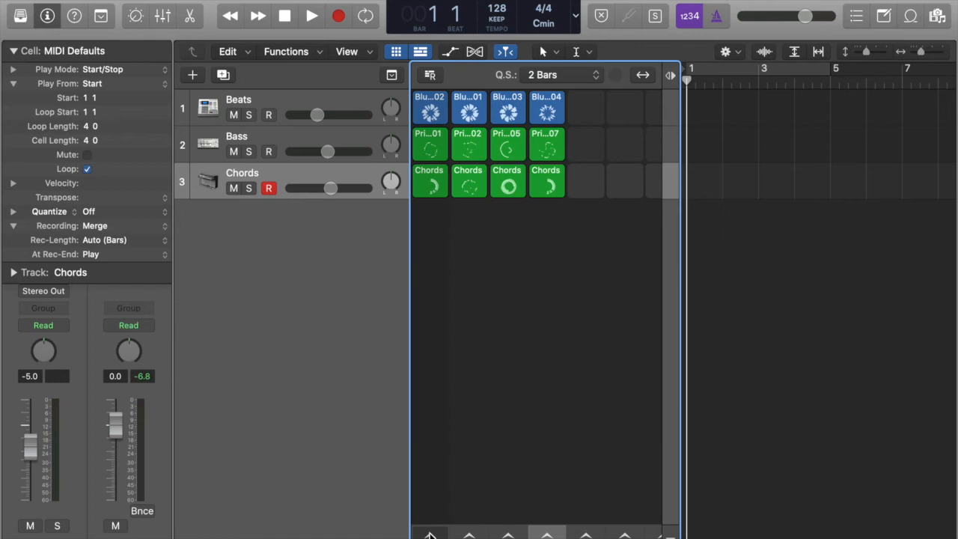
{"action": "right_click", "coordinate": [430, 535]}
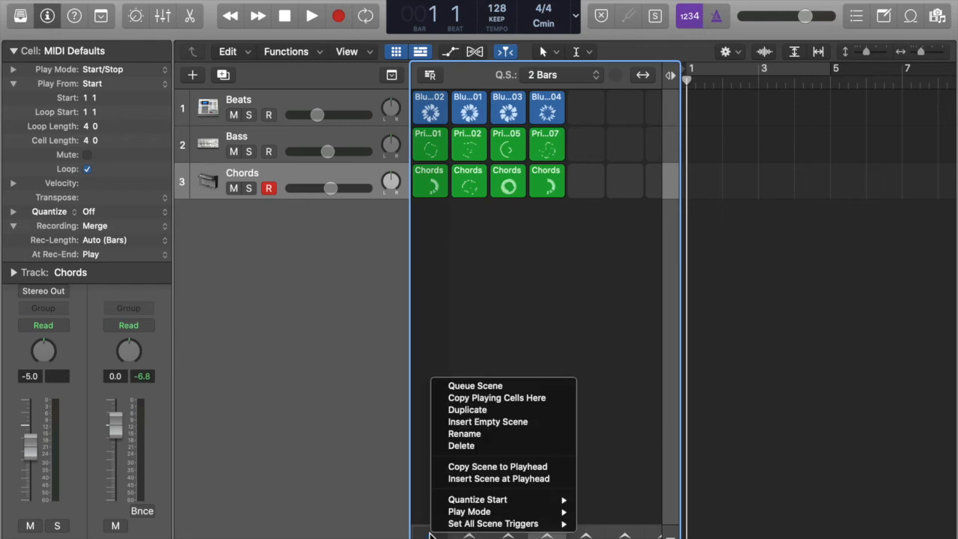
{"action": "left_click", "coordinate": [477, 387]}
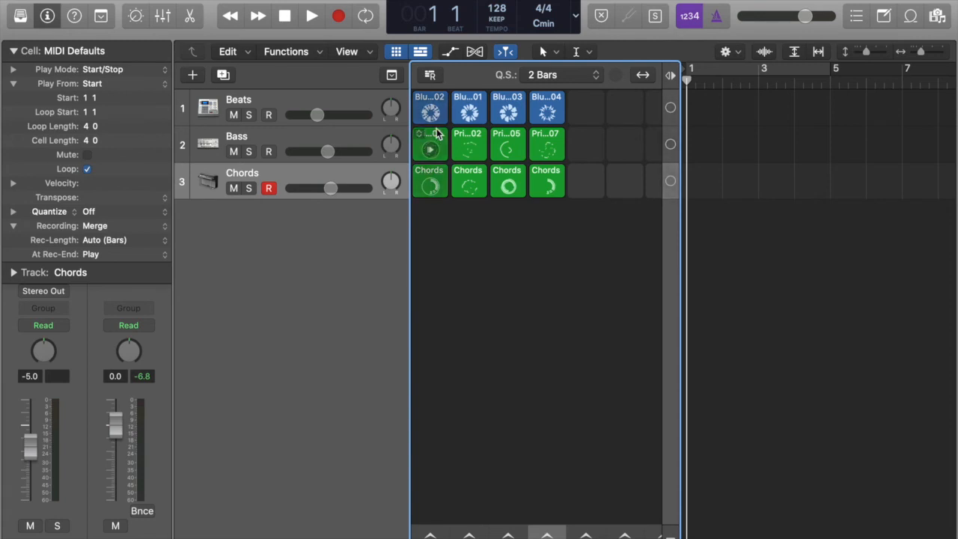
Enable Performance Recording and record a performance from bar 1, launching scenes 2, 1, 3, 4 and 3 in turn after the queued scene.
{"action": "left_click", "coordinate": [430, 74]}
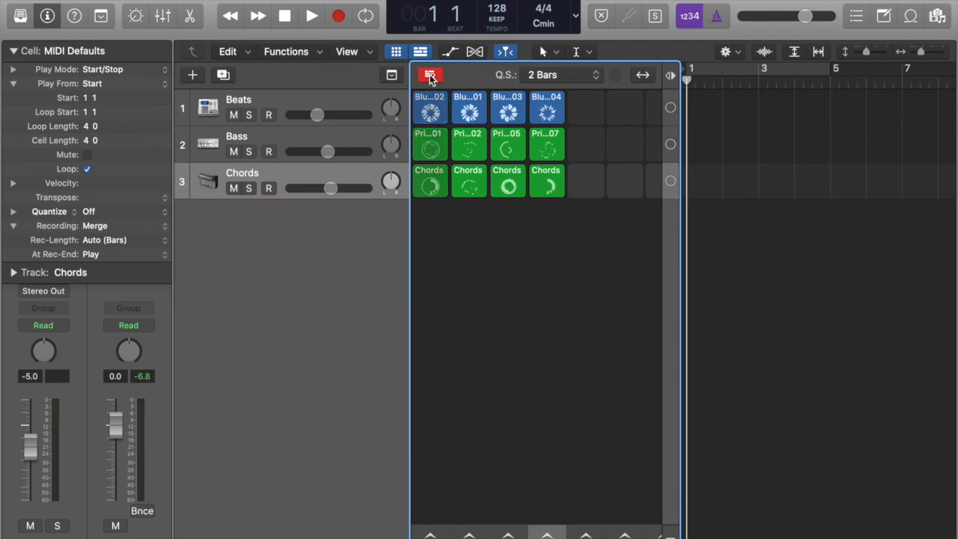
{"action": "left_click", "coordinate": [342, 17]}
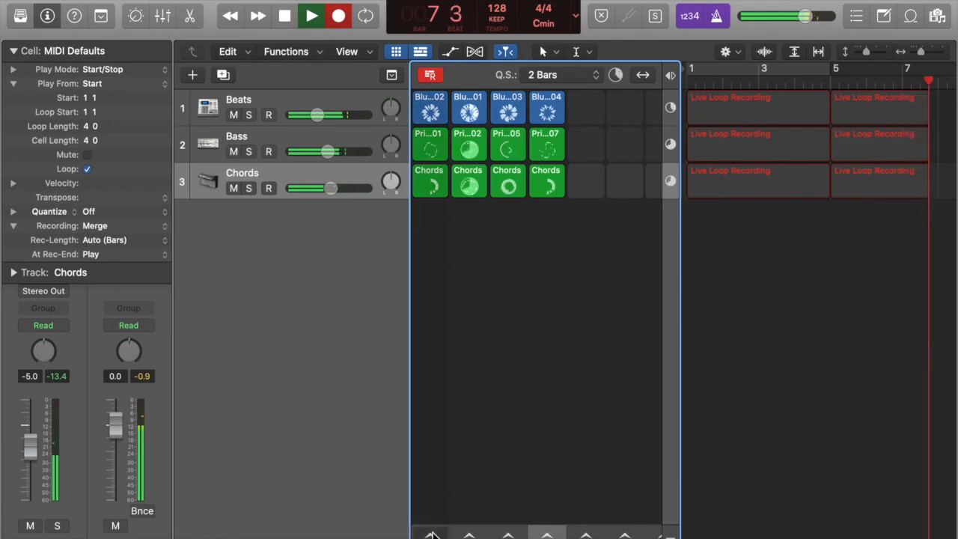
{"action": "left_click", "coordinate": [432, 535]}
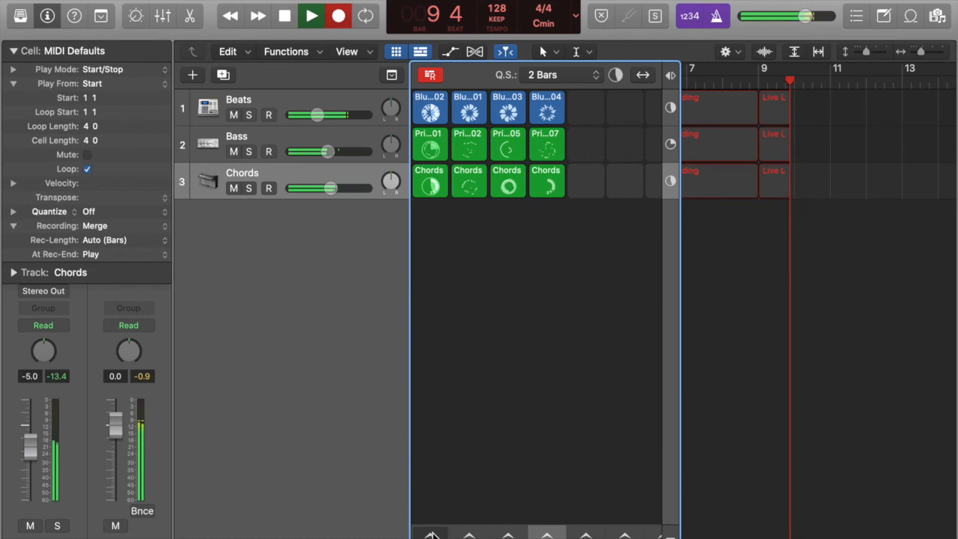
{"action": "left_click", "coordinate": [508, 535]}
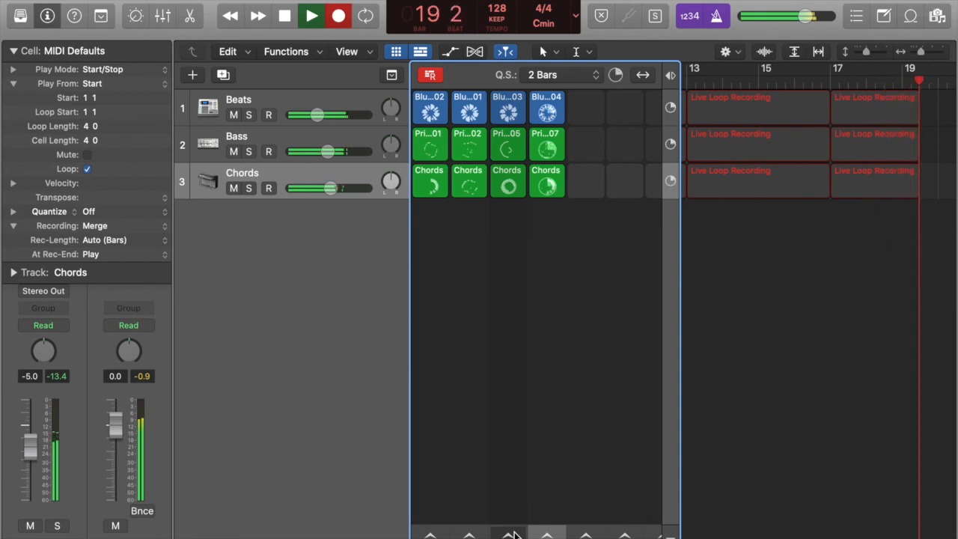
{"action": "left_click", "coordinate": [514, 533]}
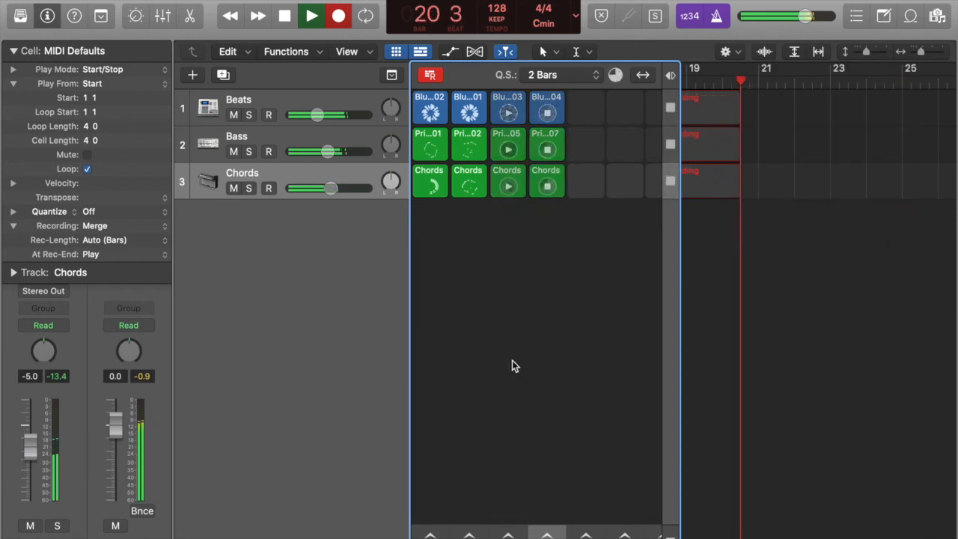
Stop the third-column Chords, Bass and Beats cells one after another and end the performance recording.
{"action": "left_click", "coordinate": [510, 188]}
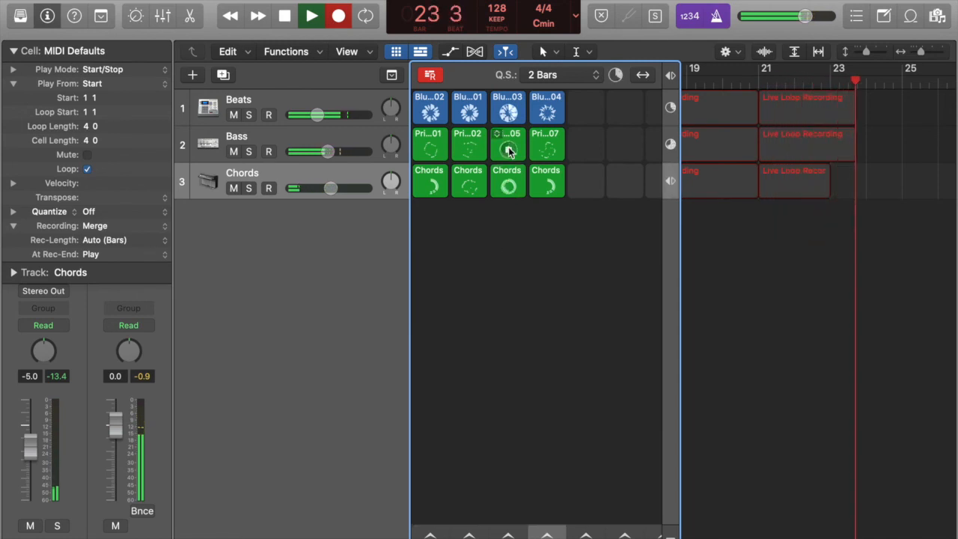
{"action": "left_click", "coordinate": [509, 151]}
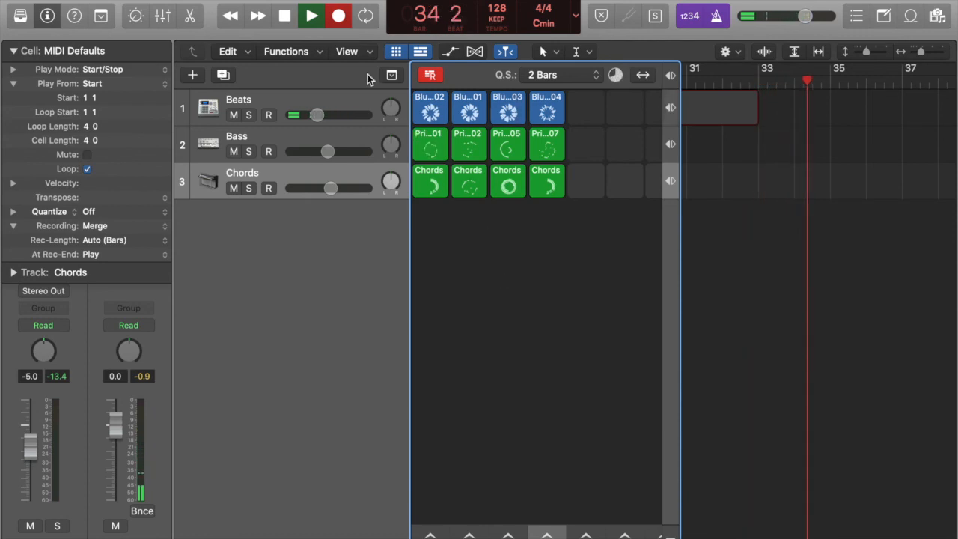
{"action": "left_click", "coordinate": [284, 16]}
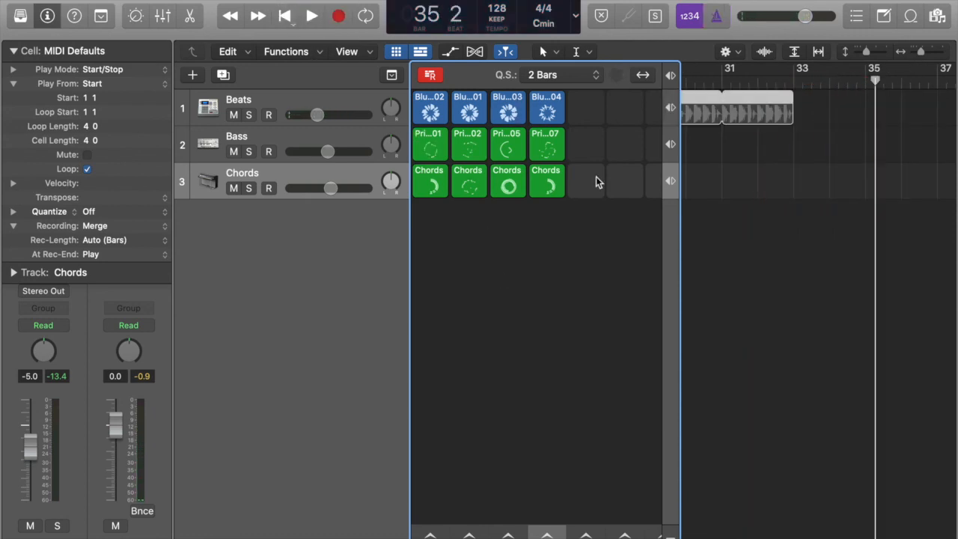
Hide the Live Loops grid and review the recorded regions in the Tracks area back to bar 1.
{"action": "scroll", "coordinate": [771, 193], "scroll_direction": "left", "scroll_amount": 3}
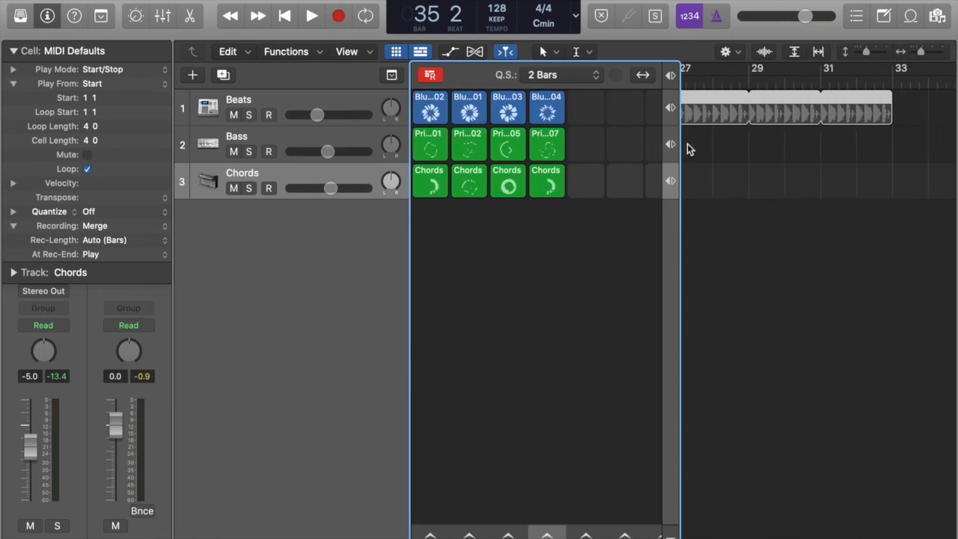
{"action": "left_click", "coordinate": [421, 51]}
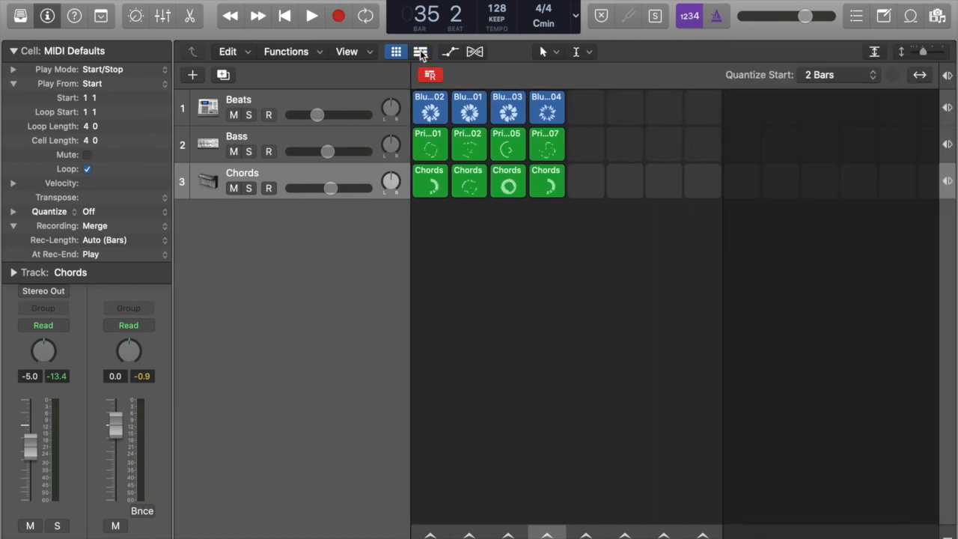
{"action": "left_click", "coordinate": [421, 51]}
{"action": "left_click", "coordinate": [396, 52]}
{"action": "scroll", "coordinate": [518, 112], "scroll_direction": "left", "scroll_amount": 10}
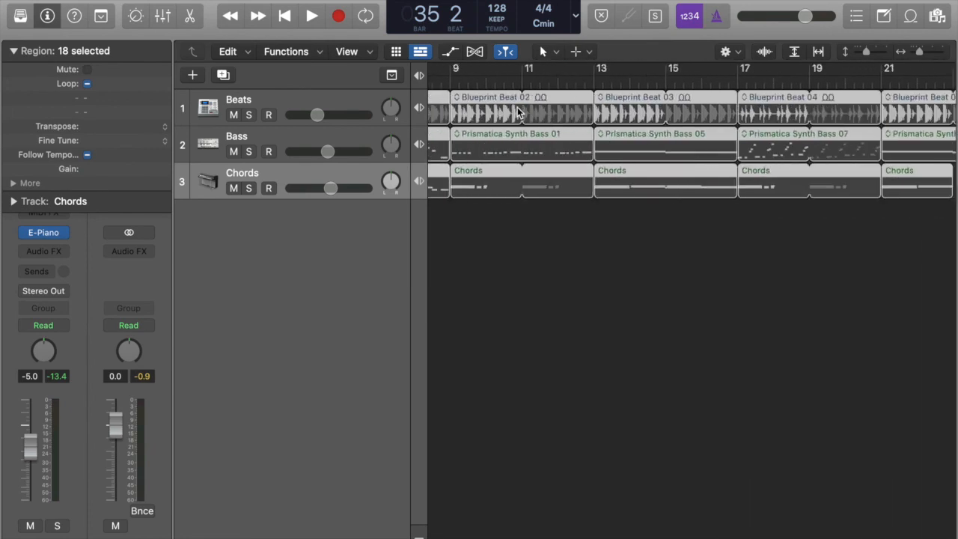
{"action": "scroll", "coordinate": [517, 111], "scroll_direction": "left", "scroll_amount": 5}
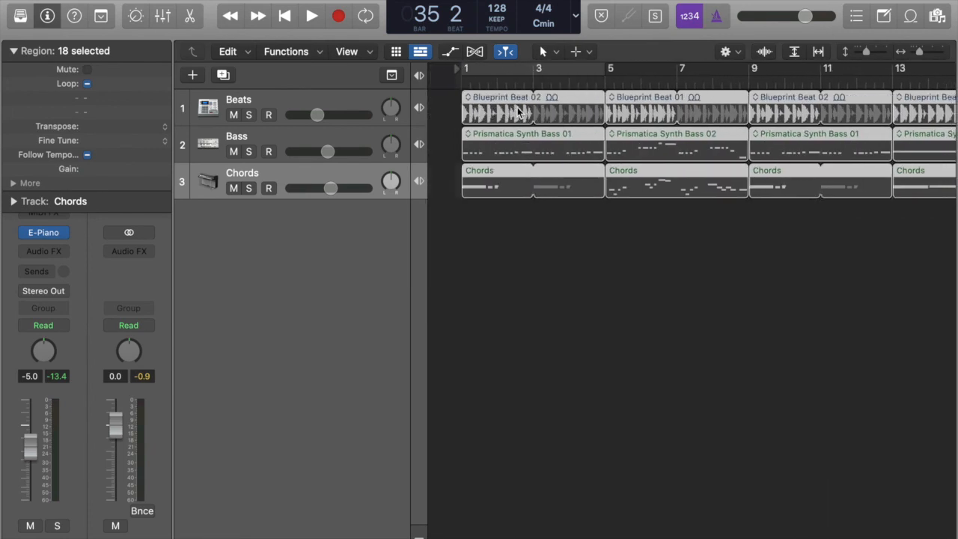
Activate the Tracks area for all tracks and return the playhead to the start of the arrangement.
{"action": "left_click", "coordinate": [422, 78]}
{"action": "scroll", "coordinate": [588, 178], "scroll_direction": "left", "scroll_amount": 10}
{"action": "key", "text": "Return"}
{"action": "scroll", "coordinate": [588, 178], "scroll_direction": "down", "scroll_amount": 5}
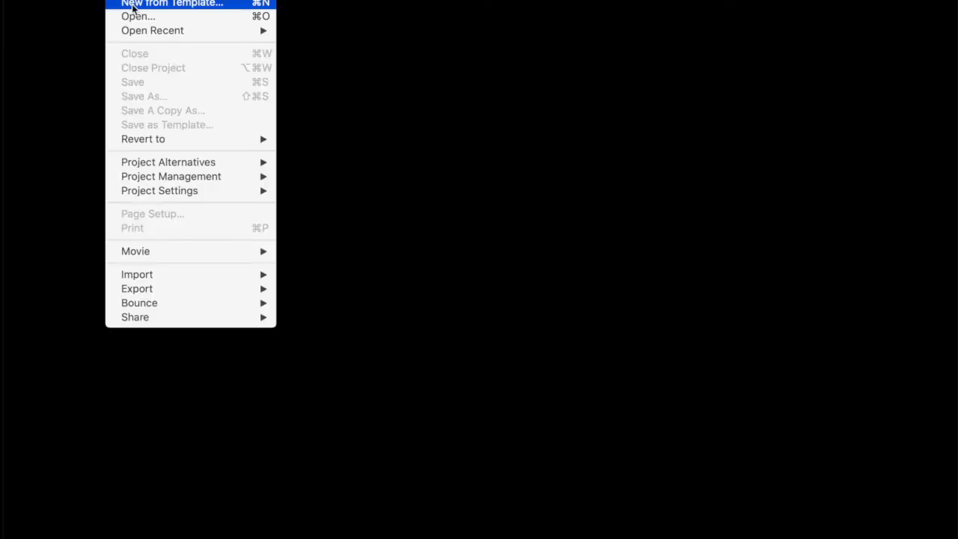
Create a new project from the Vision and Verse starter grid.
{"action": "left_click", "coordinate": [133, 6]}
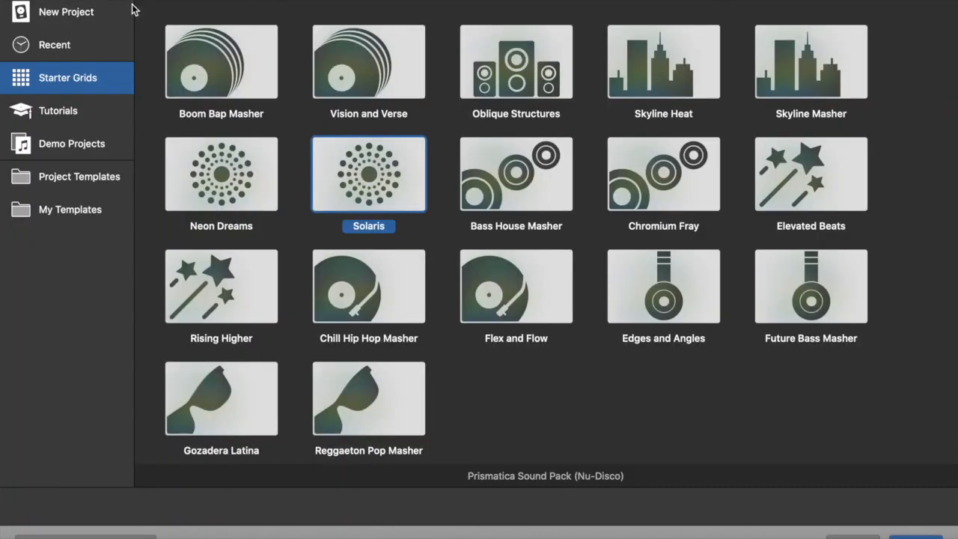
{"action": "left_click", "coordinate": [195, 193]}
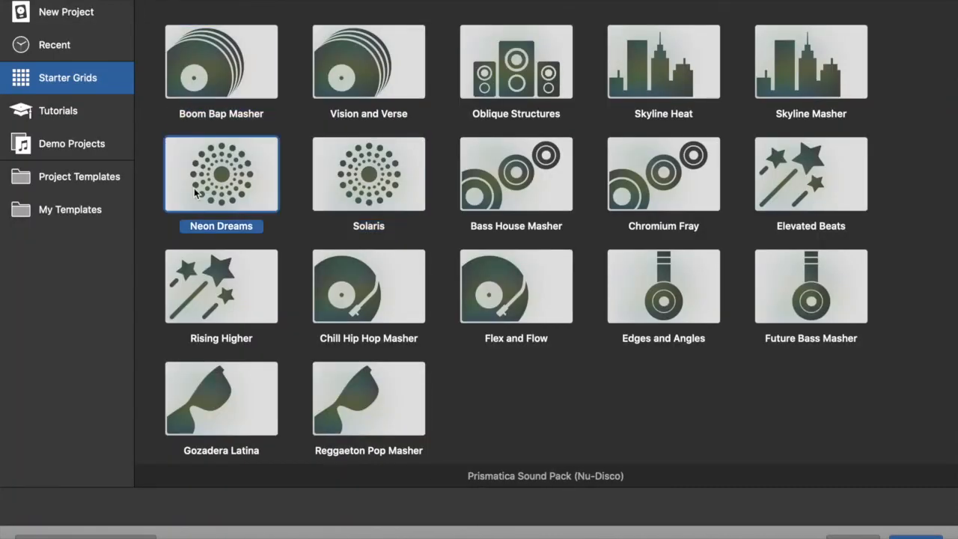
{"action": "left_click", "coordinate": [369, 97]}
{"action": "left_click", "coordinate": [360, 179]}
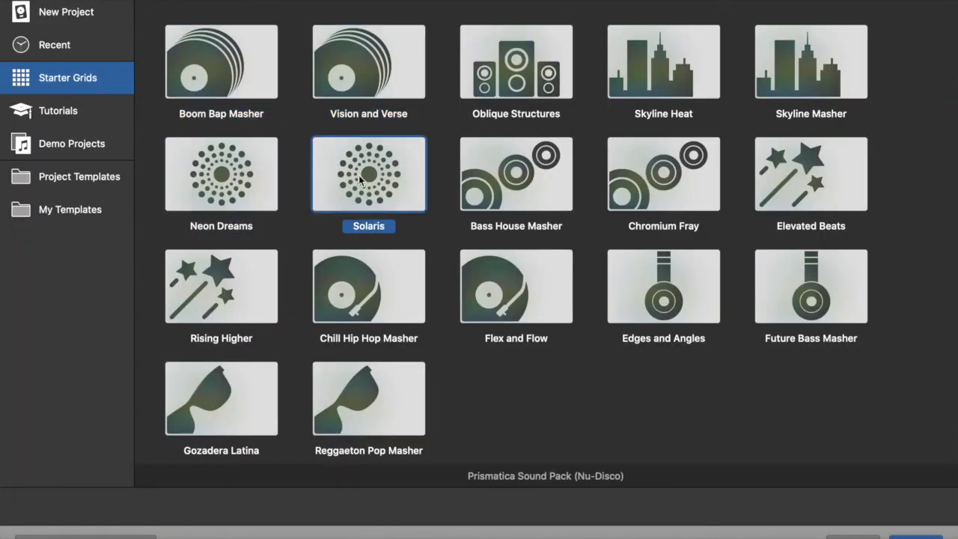
{"action": "left_click", "coordinate": [341, 77]}
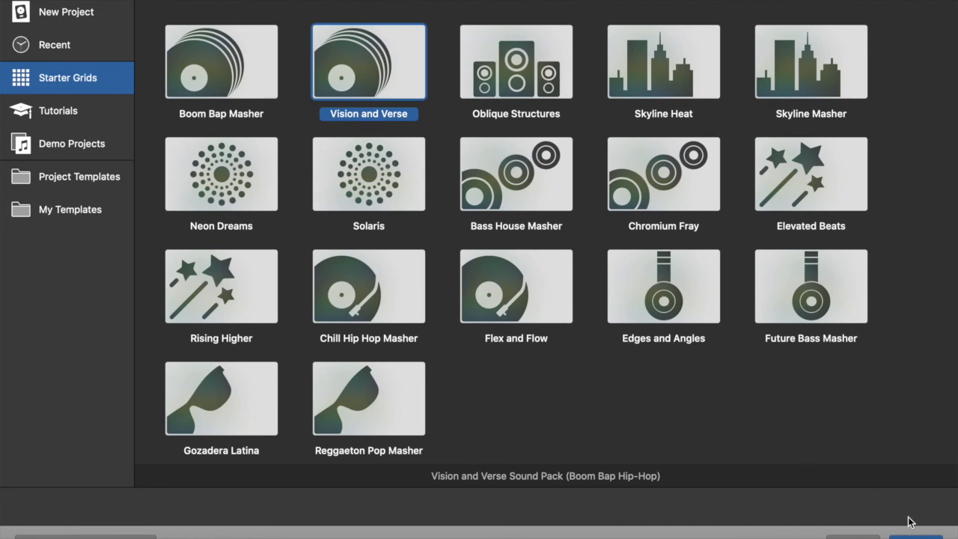
{"action": "key", "text": "Return"}
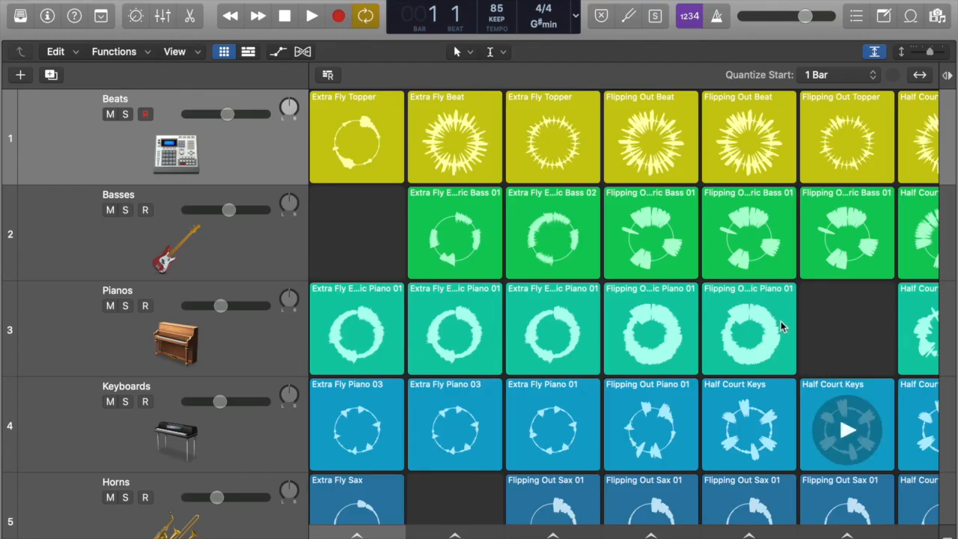
Fit all nine tracks of the starter grid in view and launch scenes 1, 2, 3 and 1 in turn.
{"action": "key", "text": "super+Up"}
{"action": "scroll", "coordinate": [669, 279], "scroll_direction": "right", "scroll_amount": 3}
{"action": "scroll", "coordinate": [668, 279], "scroll_direction": "right", "scroll_amount": 5}
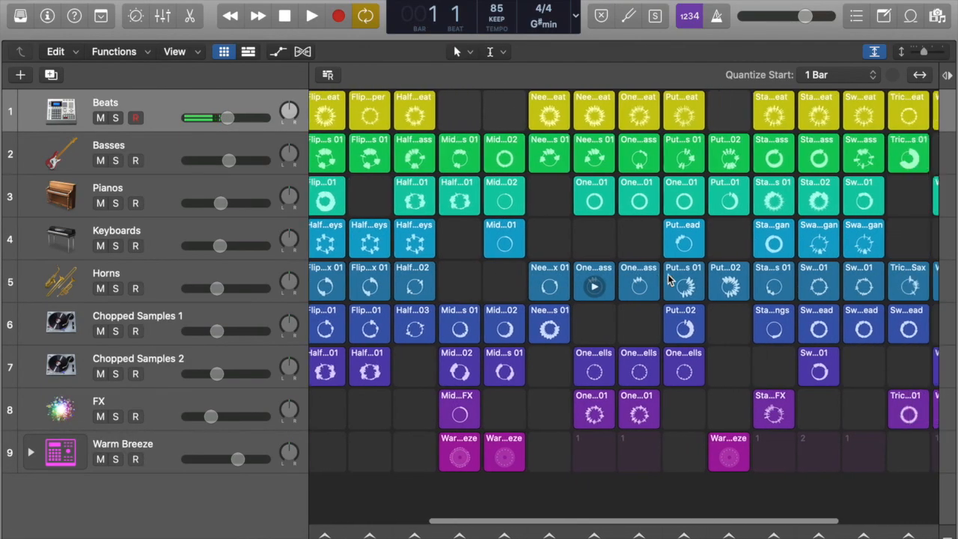
{"action": "scroll", "coordinate": [669, 278], "scroll_direction": "left", "scroll_amount": 7}
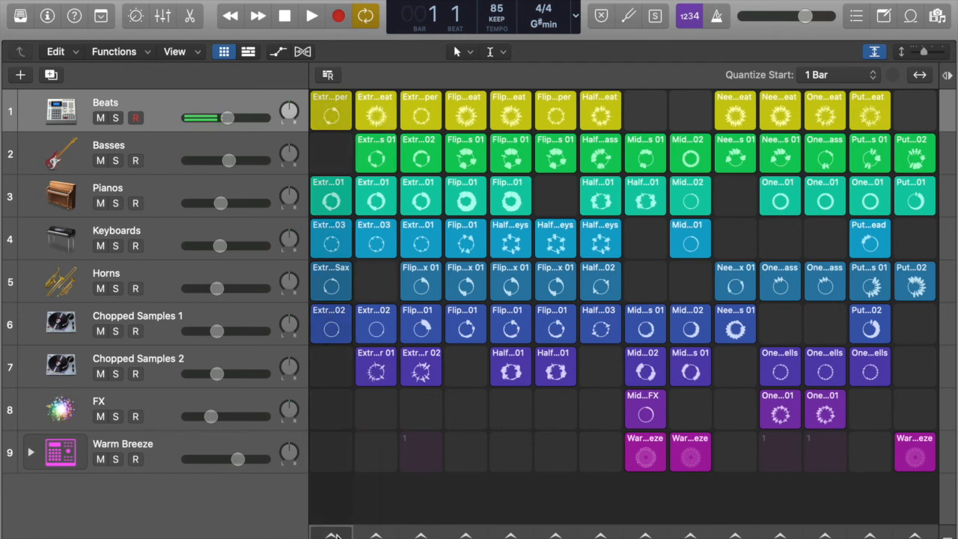
{"action": "left_click", "coordinate": [333, 535]}
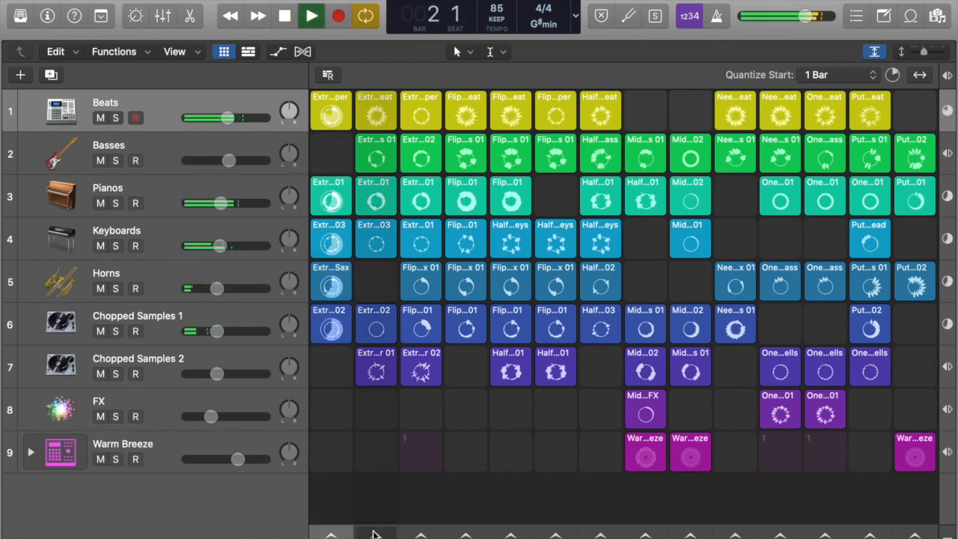
{"action": "left_click", "coordinate": [376, 534]}
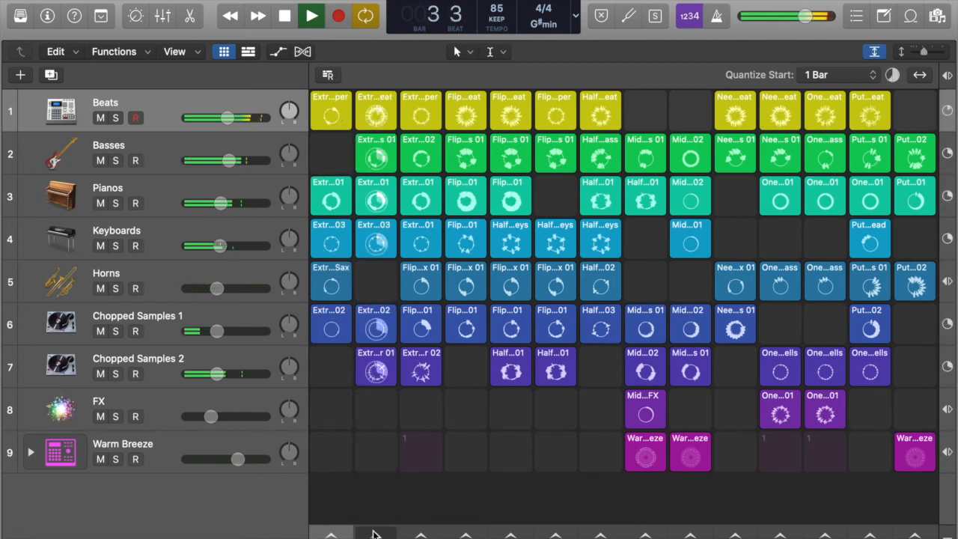
{"action": "left_click", "coordinate": [421, 535]}
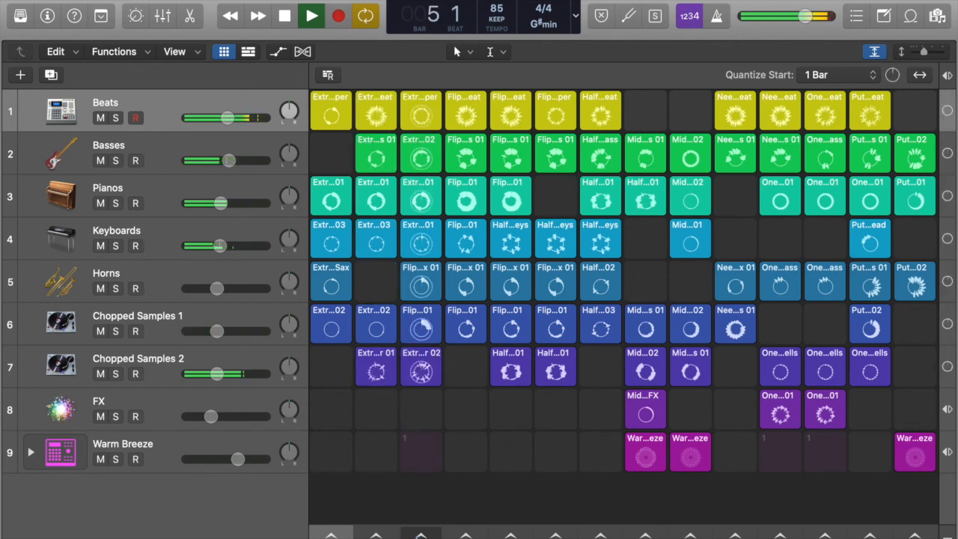
{"action": "left_click", "coordinate": [332, 535]}
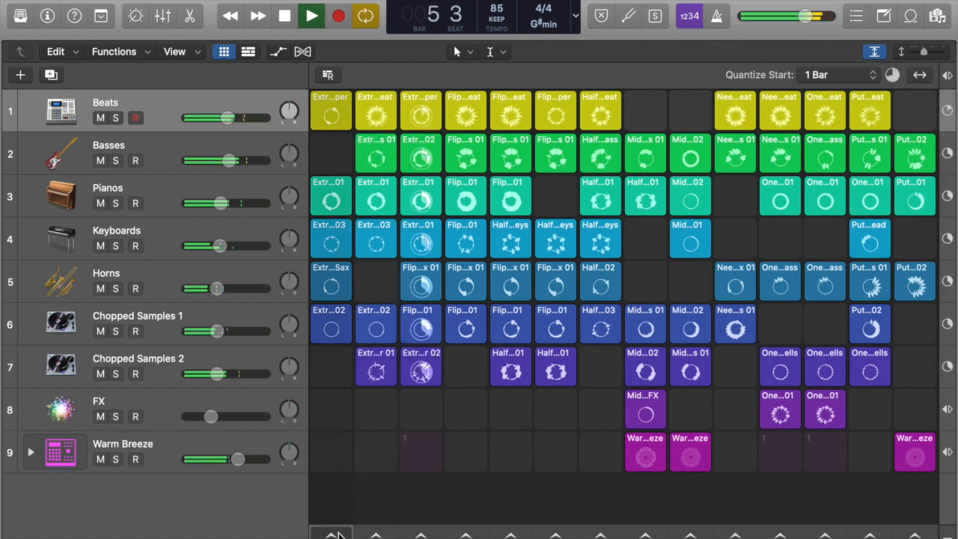